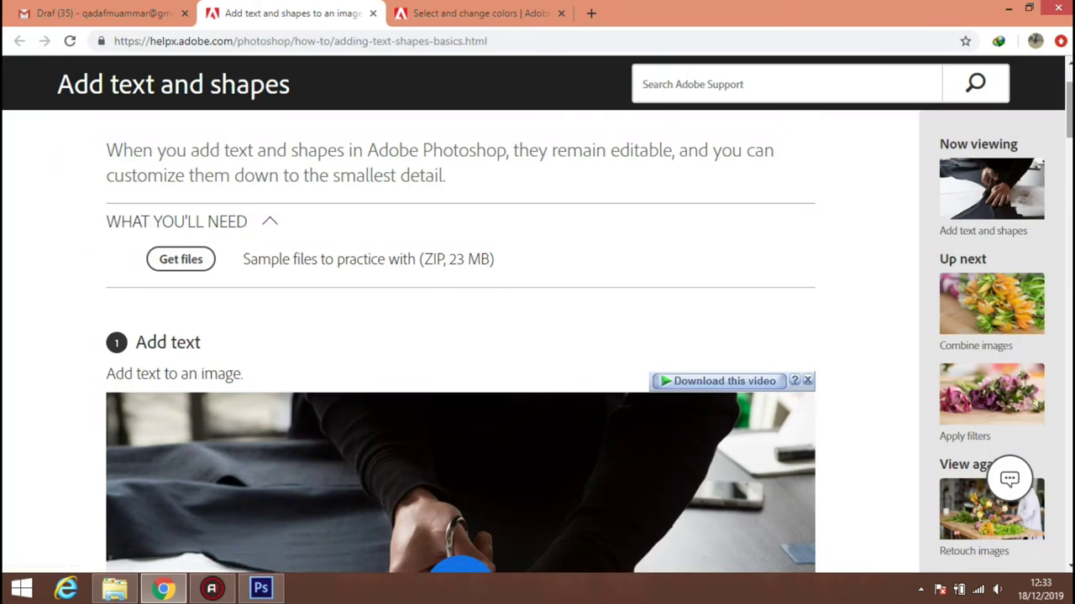
Scroll the Adobe help page to the six-step 'What you learned: To add text' list.
scroll(460, 336, "down", 3)
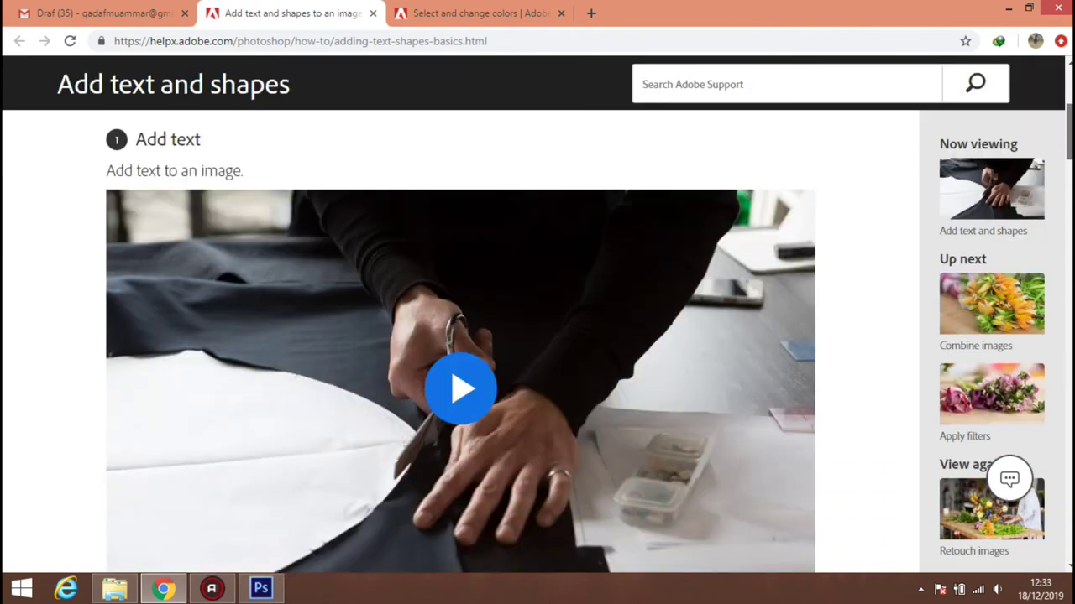
scroll(460, 336, "down", 3)
scroll(503, 336, "down", 2)
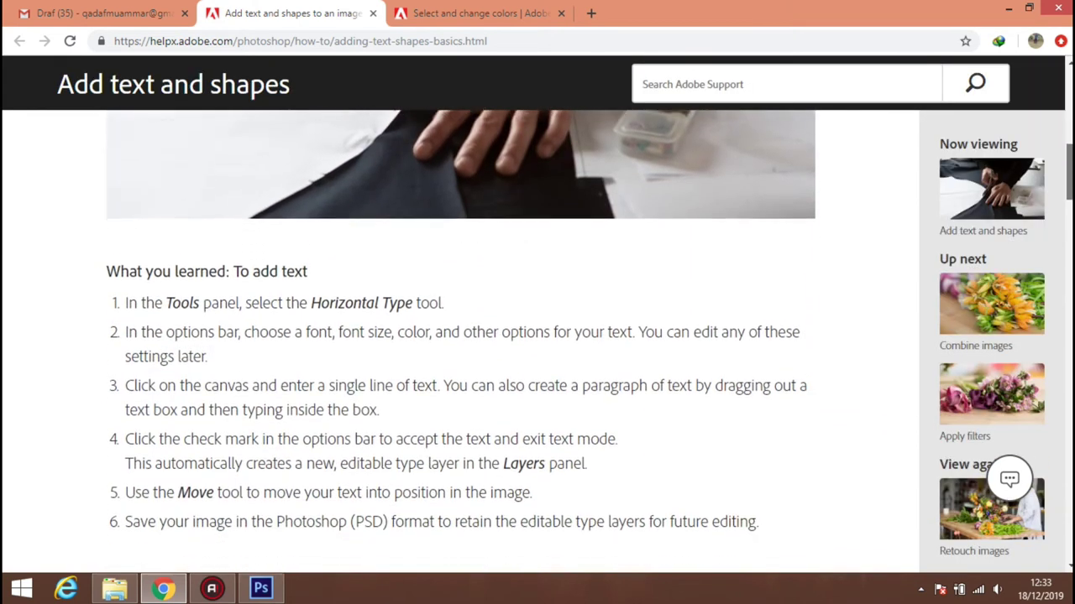
scroll(504, 335, "up", 2)
scroll(577, 232, "down", 2)
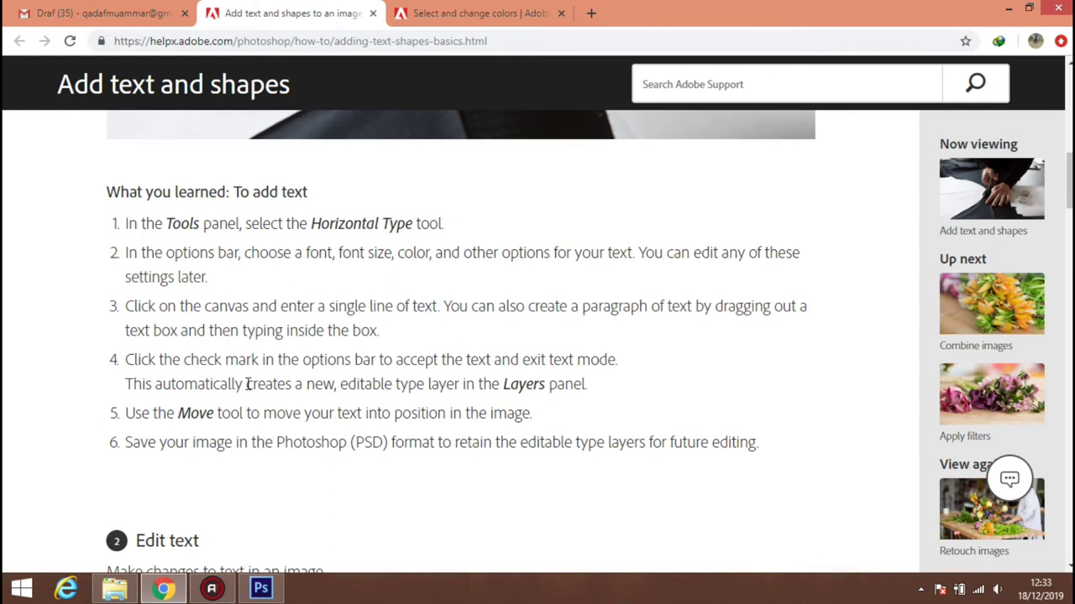
left_click(261, 589)
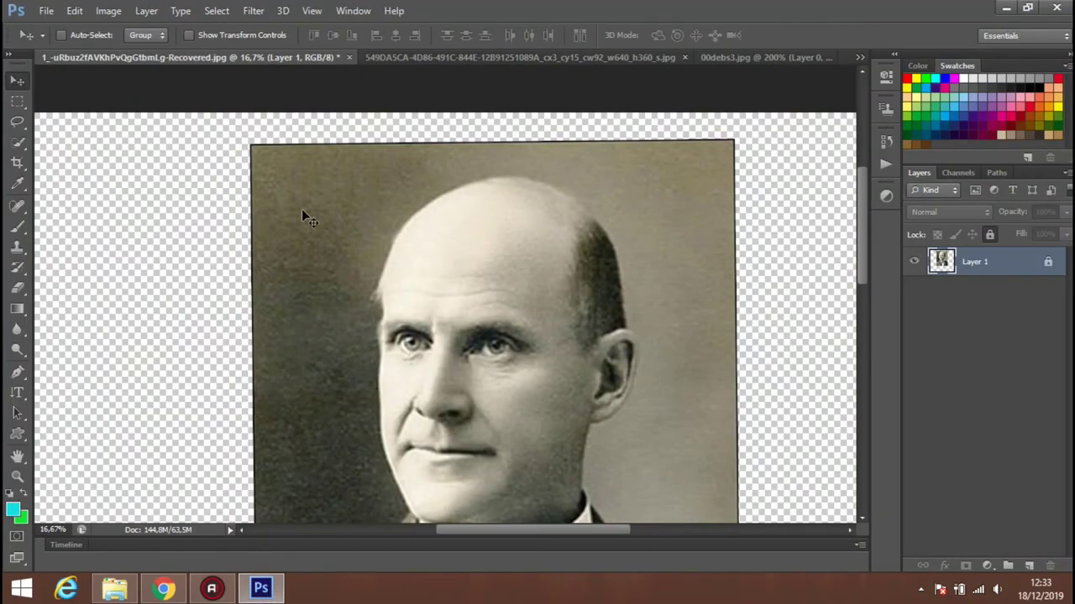
Bring the Googleplex photo forward and select the Horizontal Type Tool.
key("ctrl+shift+Tab")
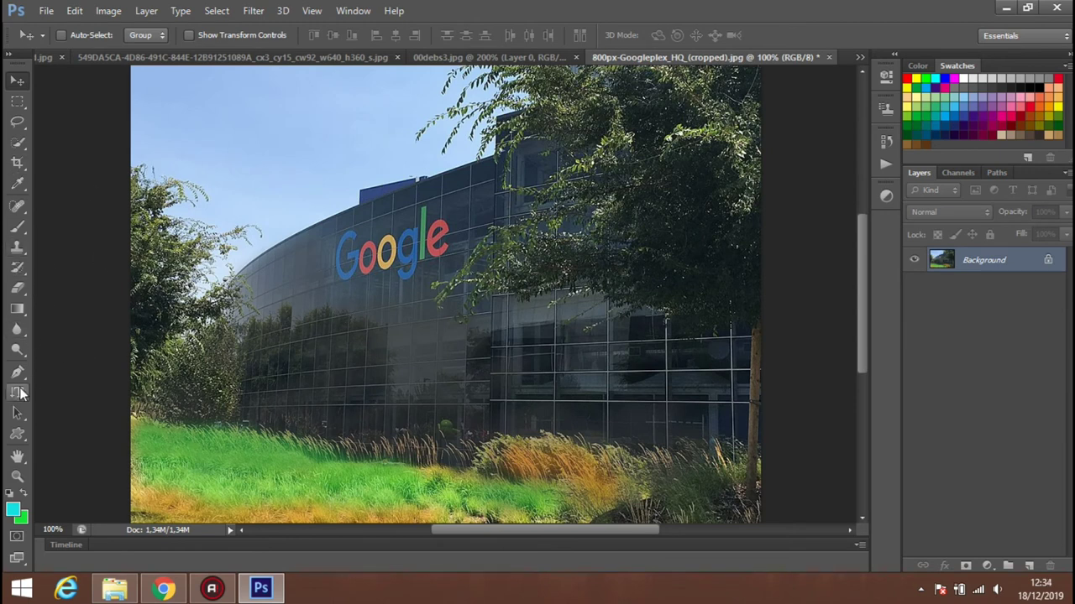
left_click(18, 393)
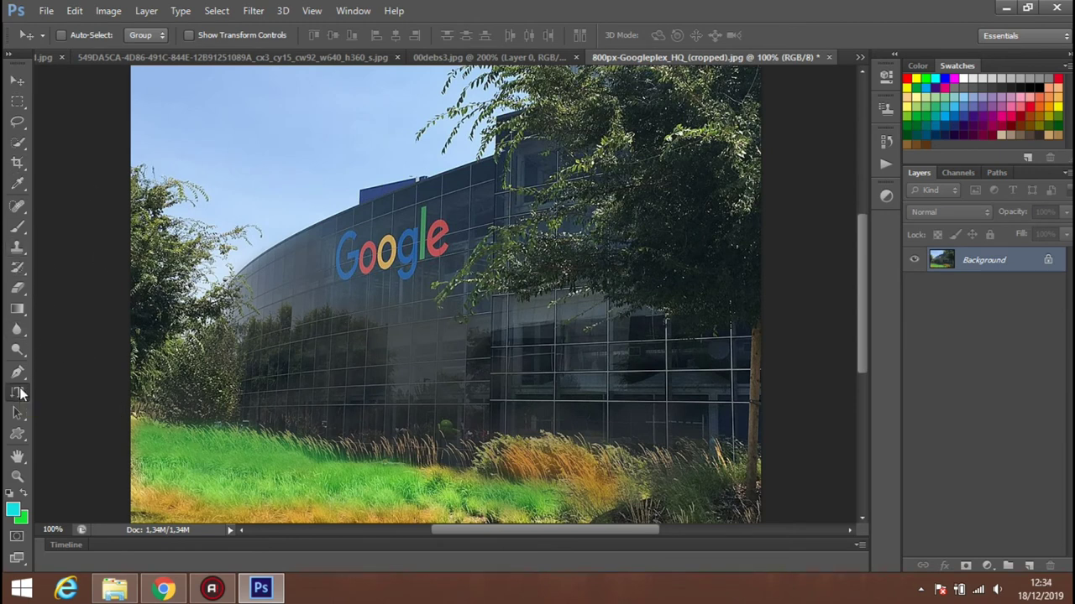
left_click(19, 393)
left_click(84, 388)
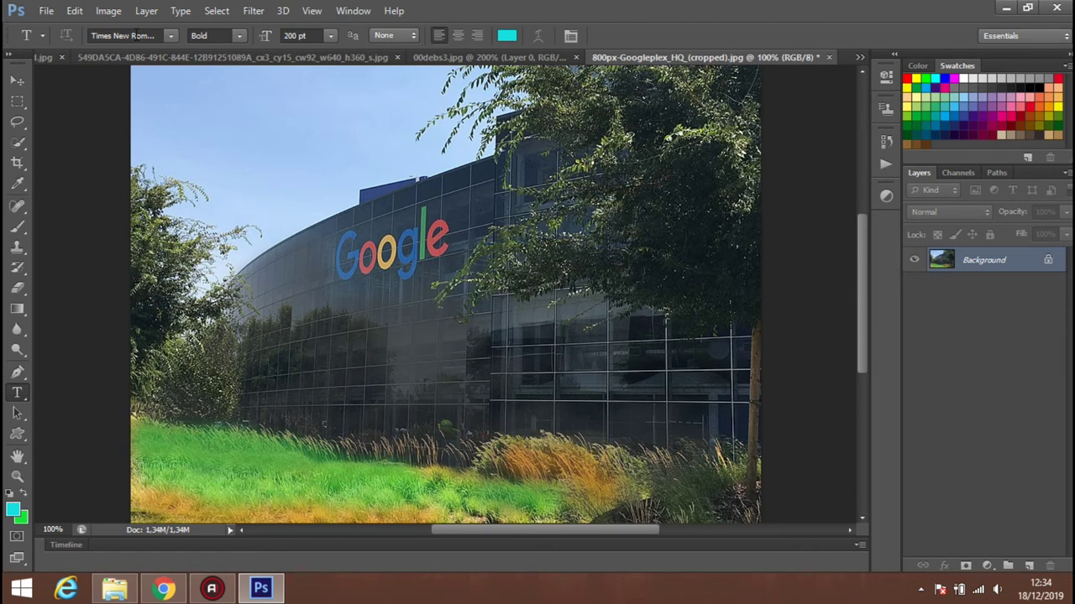
Set type to Times New Roman Bold, 200 pt, Smooth anti-aliasing, and place a text cursor.
left_click(171, 35)
left_click(238, 35)
left_click(239, 36)
left_click(238, 36)
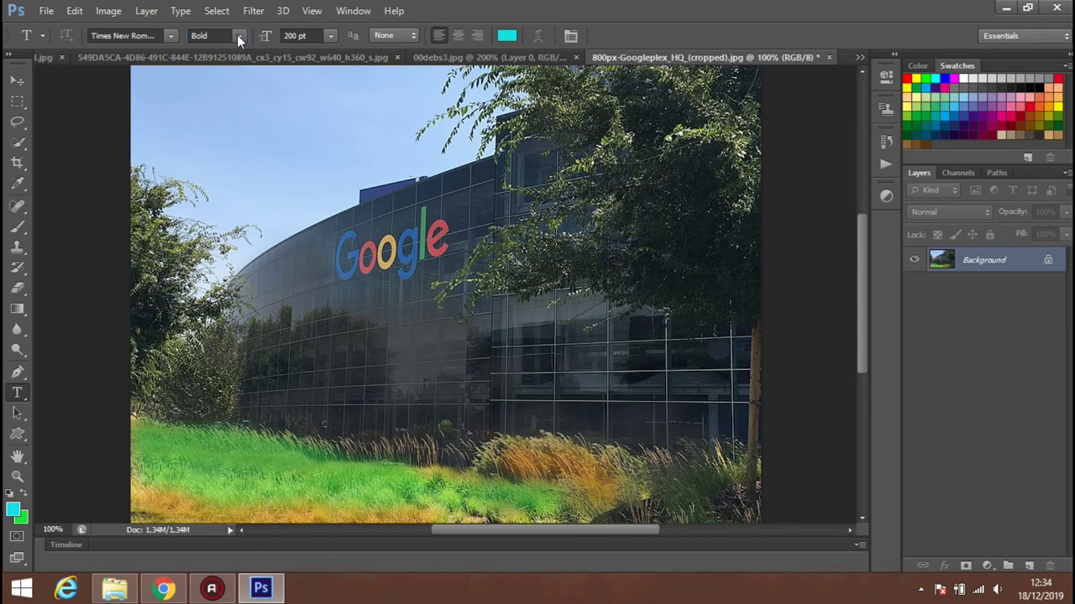
left_click(401, 35)
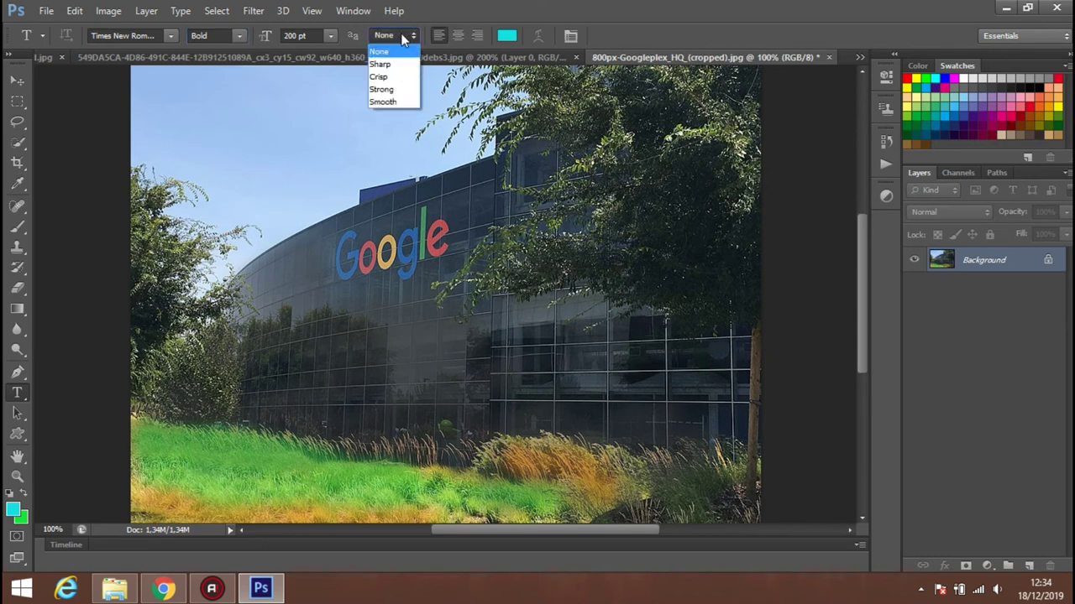
left_click(398, 101)
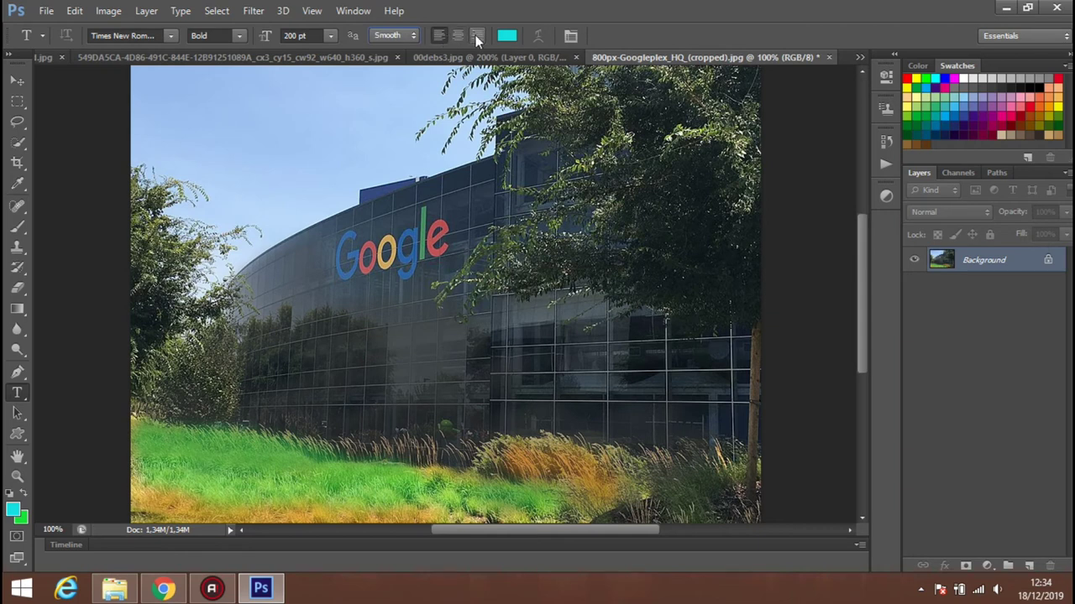
left_click(331, 36)
left_click(304, 19)
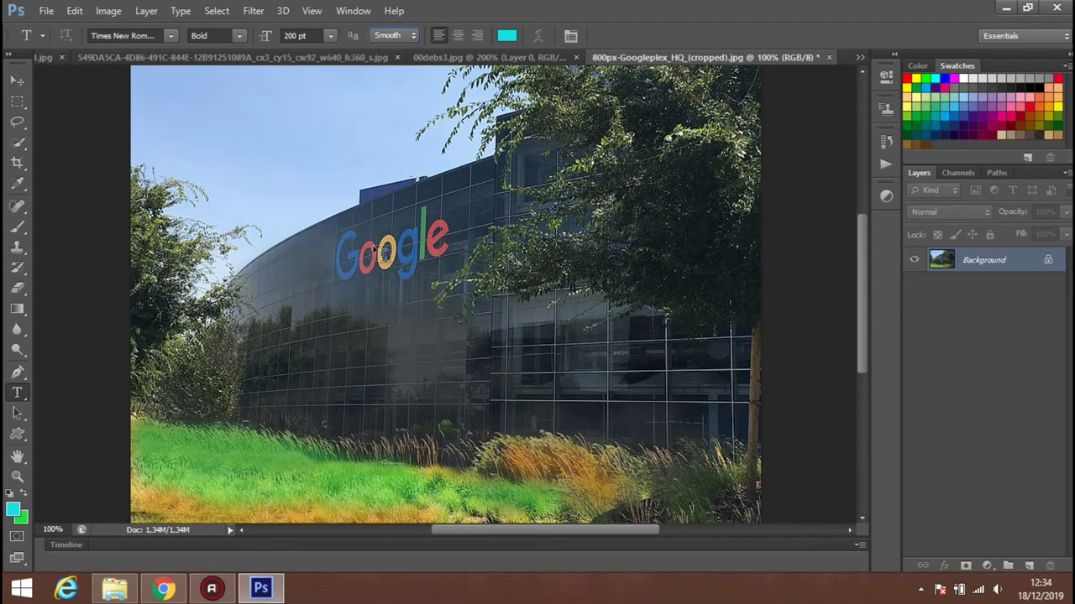
left_click(379, 296)
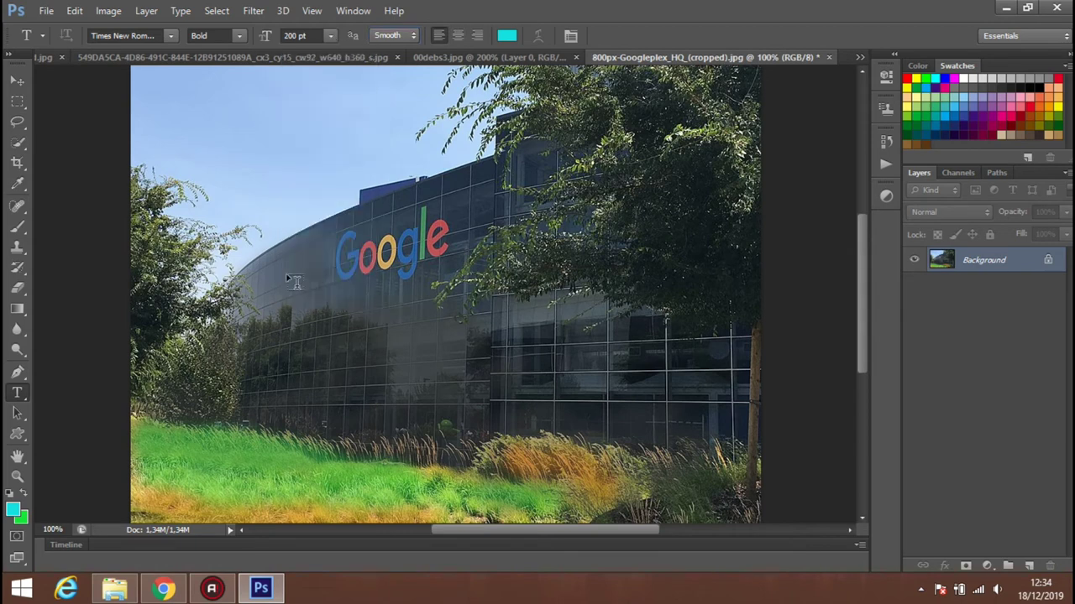
Type 'The Power Of Google' at 100 pt, commit it, and shift the layer left.
left_click(300, 35)
key("BackSpace")
type("1")
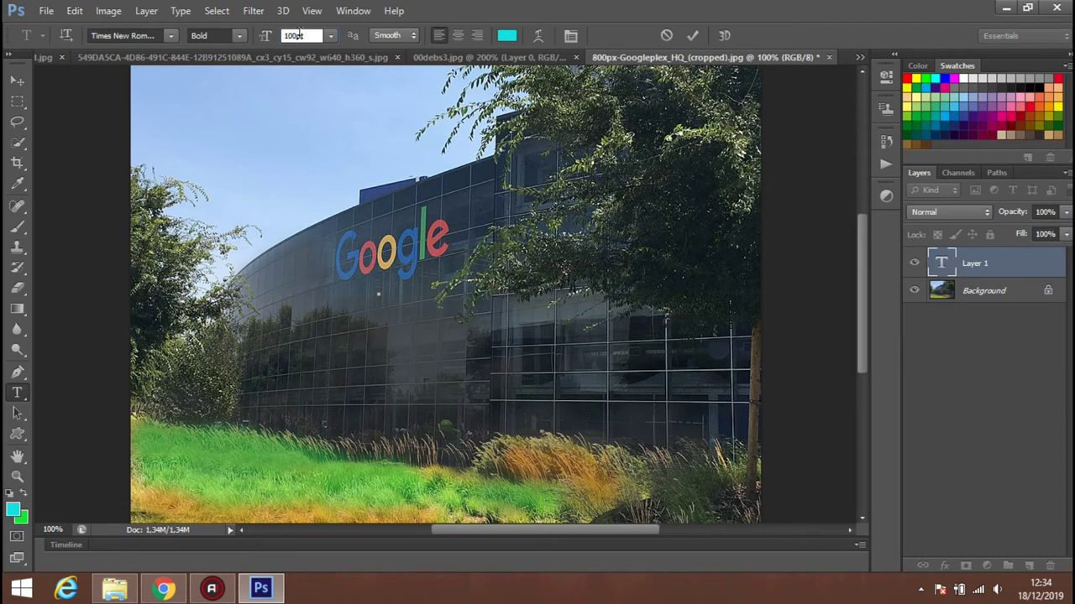
key("Return")
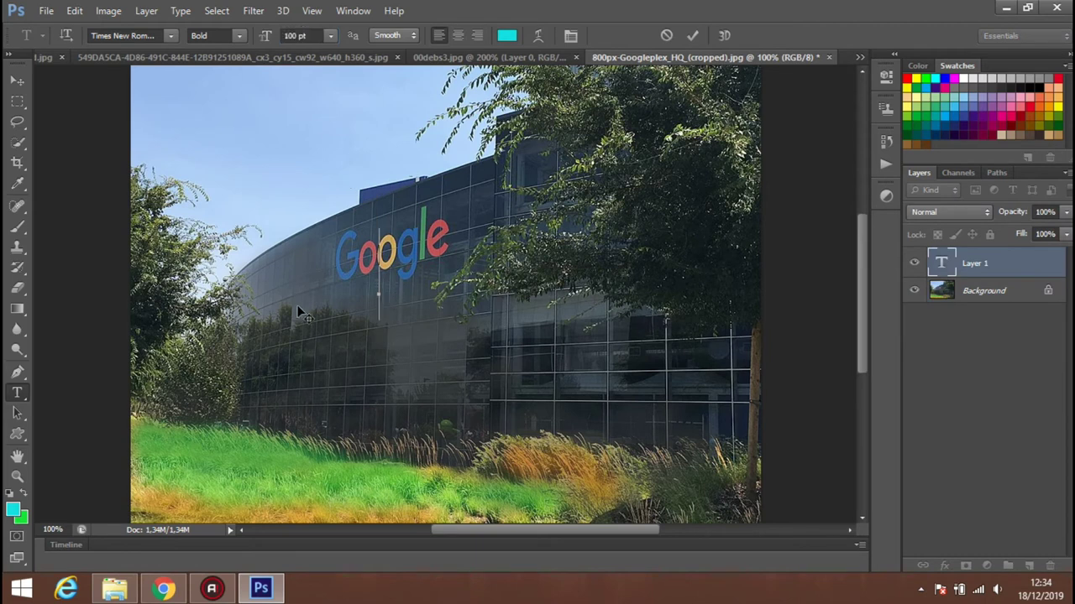
type("T")
type("he Pow")
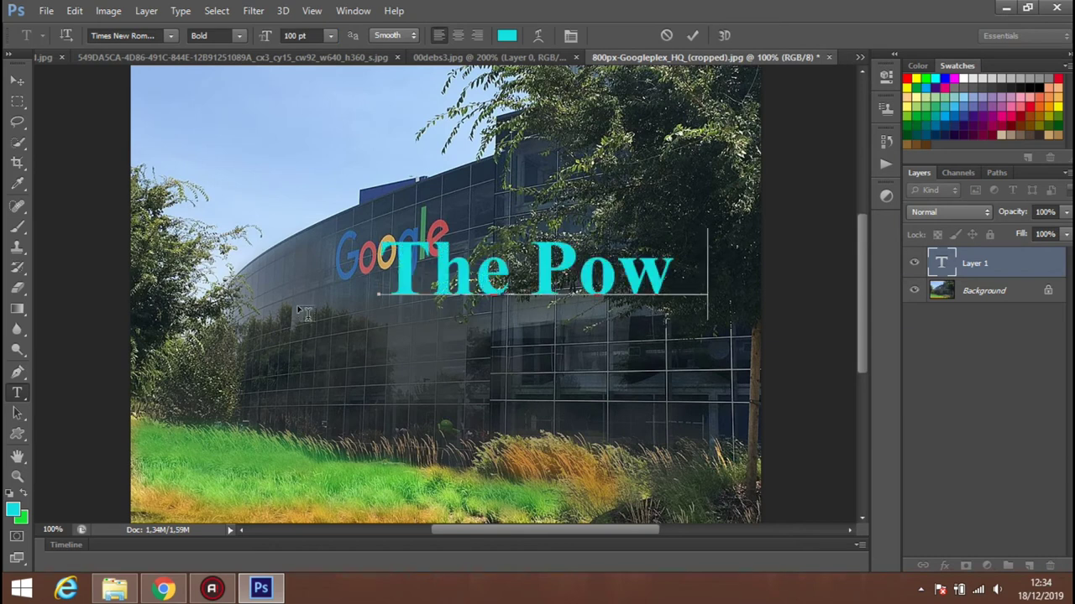
type("re")
key("BackSpace")
key("BackSpace")
type("er")
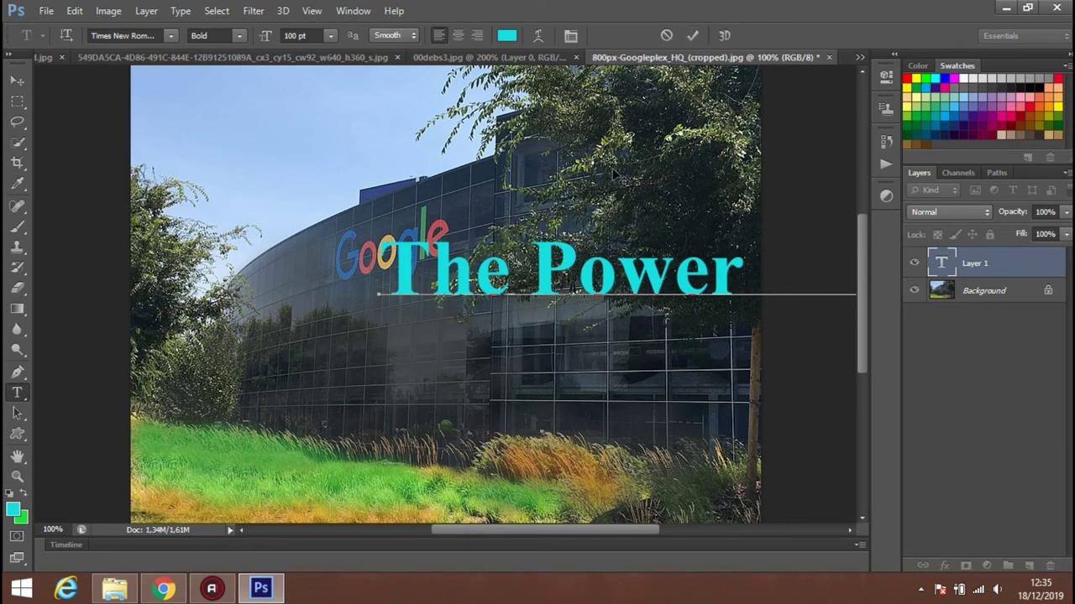
left_click(691, 36)
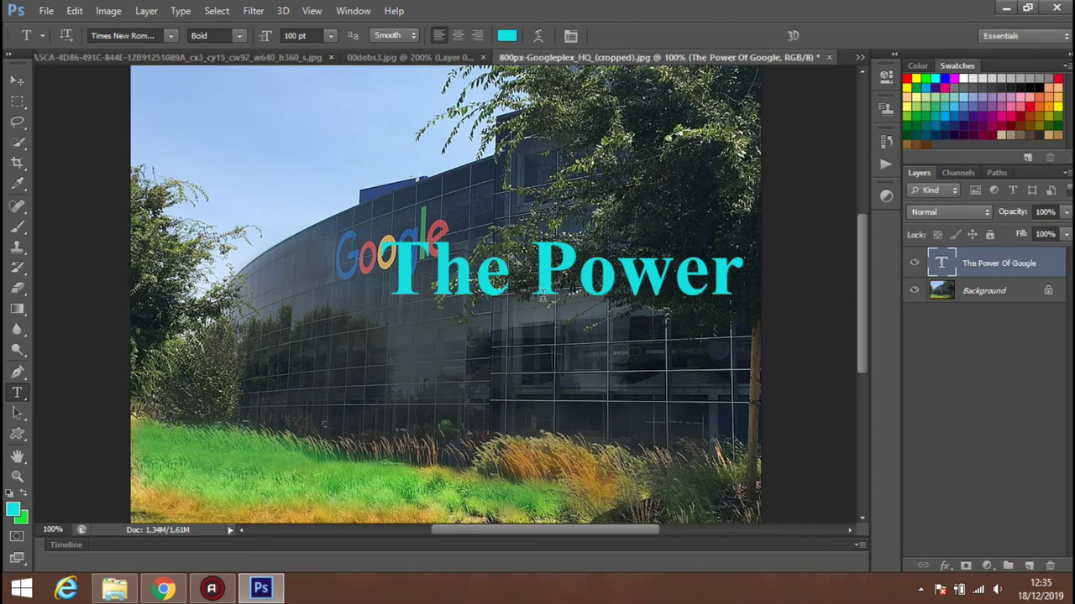
key("v")
mouse_move(553, 294)
left_mouse_down()
mouse_move(295, 301)
mouse_move(285, 252)
mouse_move(294, 272)
mouse_move(199, 227)
mouse_move(202, 317)
mouse_move(261, 289)
mouse_move(252, 225)
mouse_move(265, 273)
mouse_move(226, 265)
left_mouse_up()
Free-transform the headline down to about 84% and apply the resize.
left_click(75, 10)
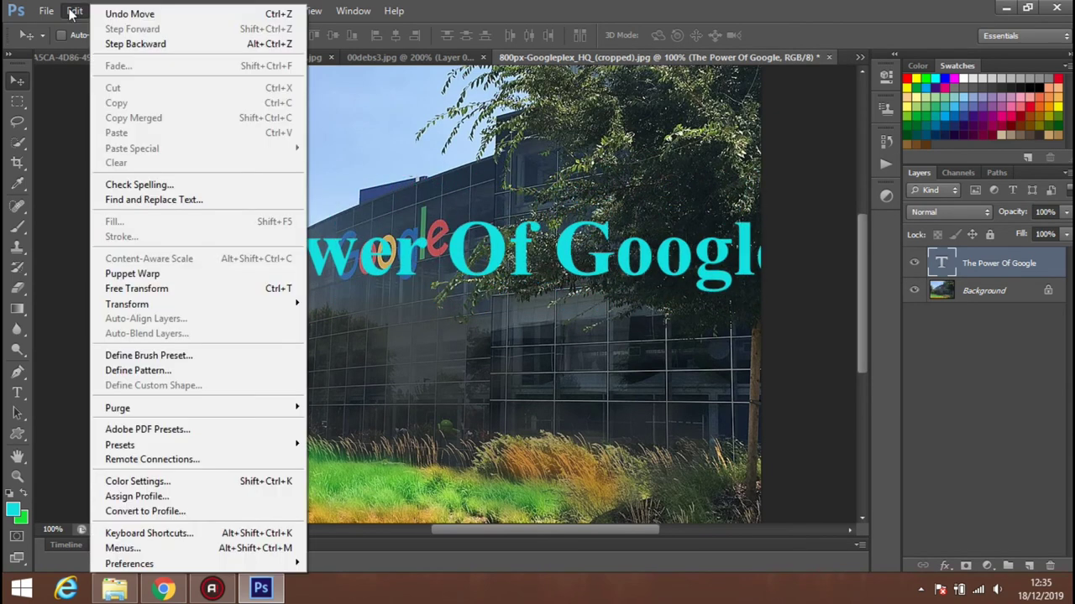
key("Escape")
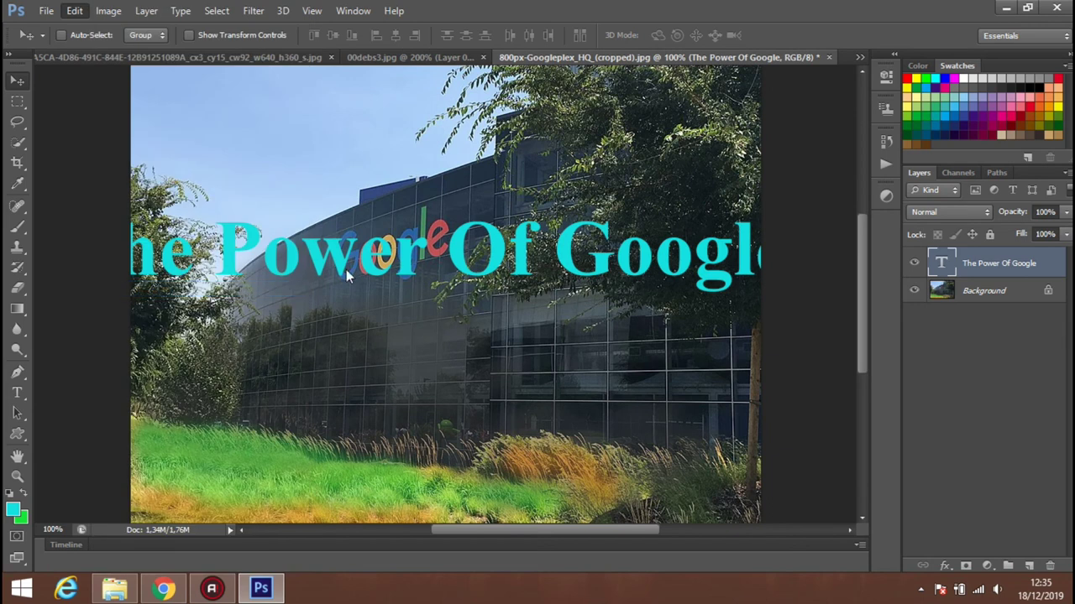
key("ctrl+t")
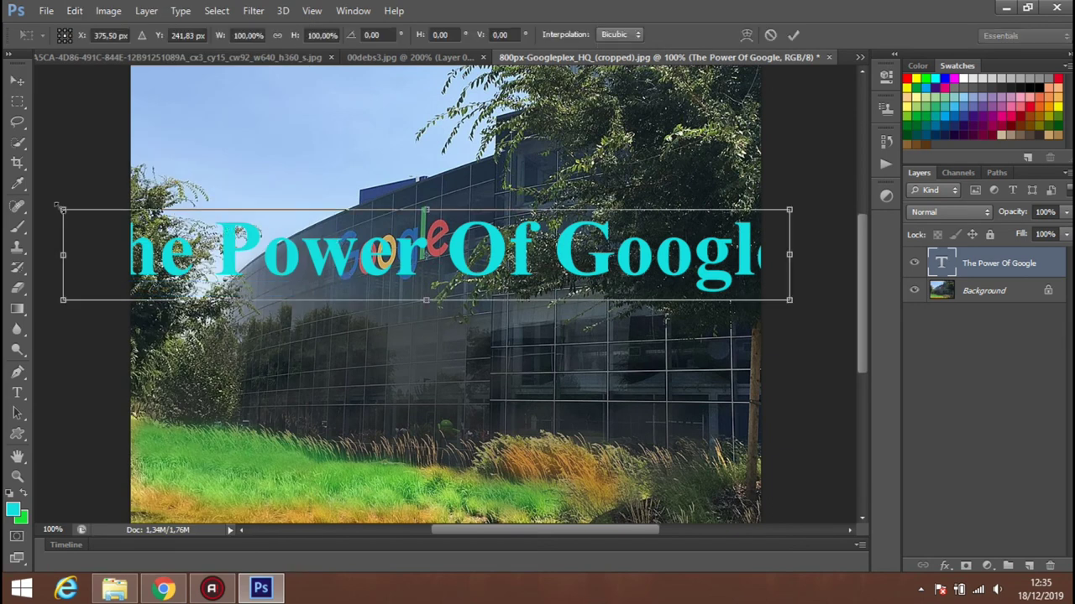
left_click_drag(63, 209, 182, 225)
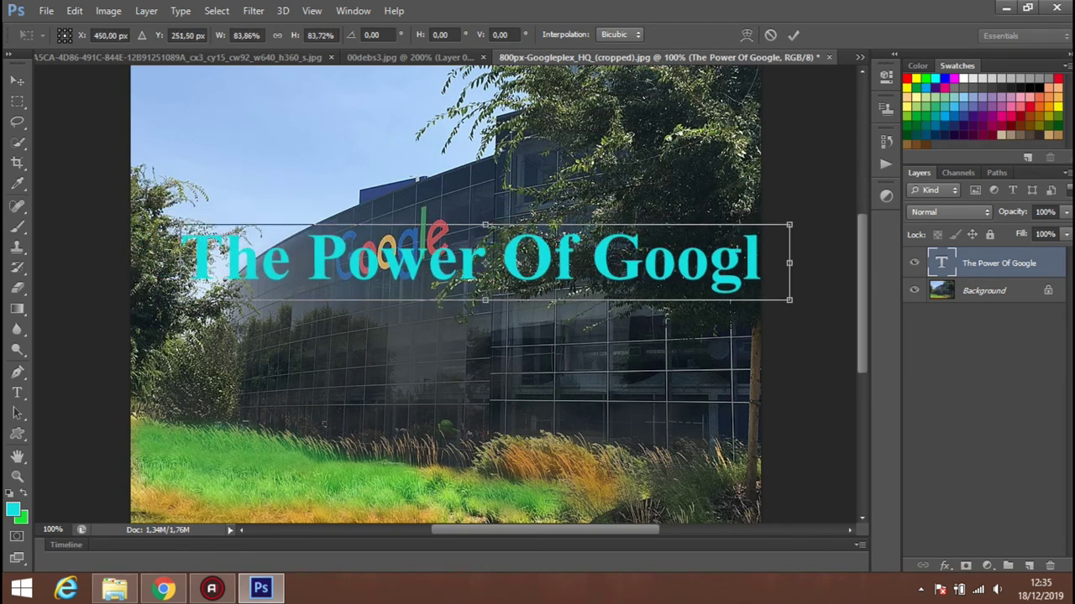
left_click(796, 34)
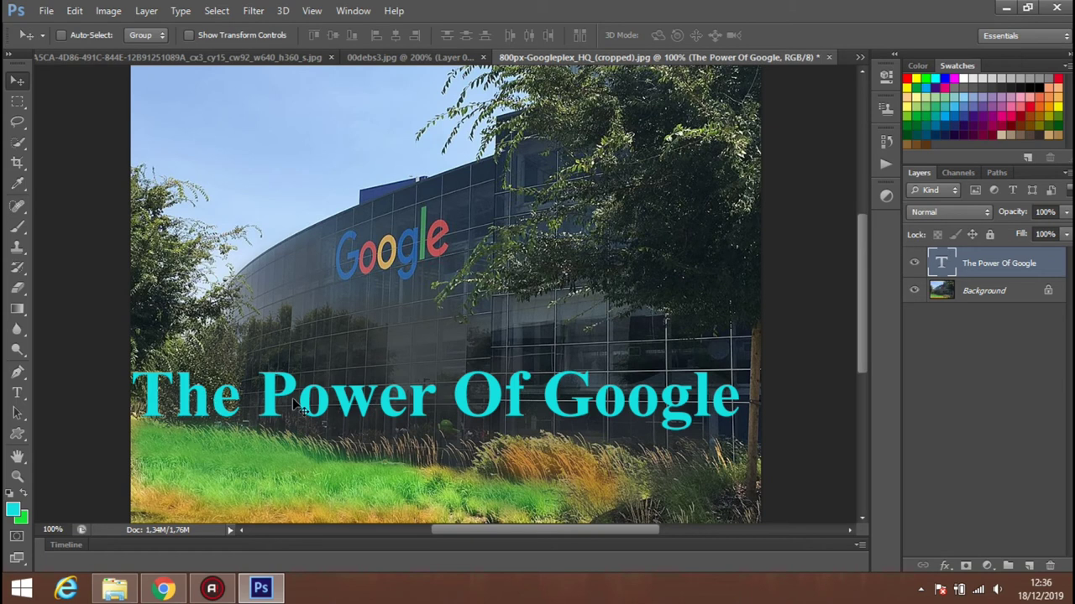
Make the whole 'The Power Of Google' text green.
key("t")
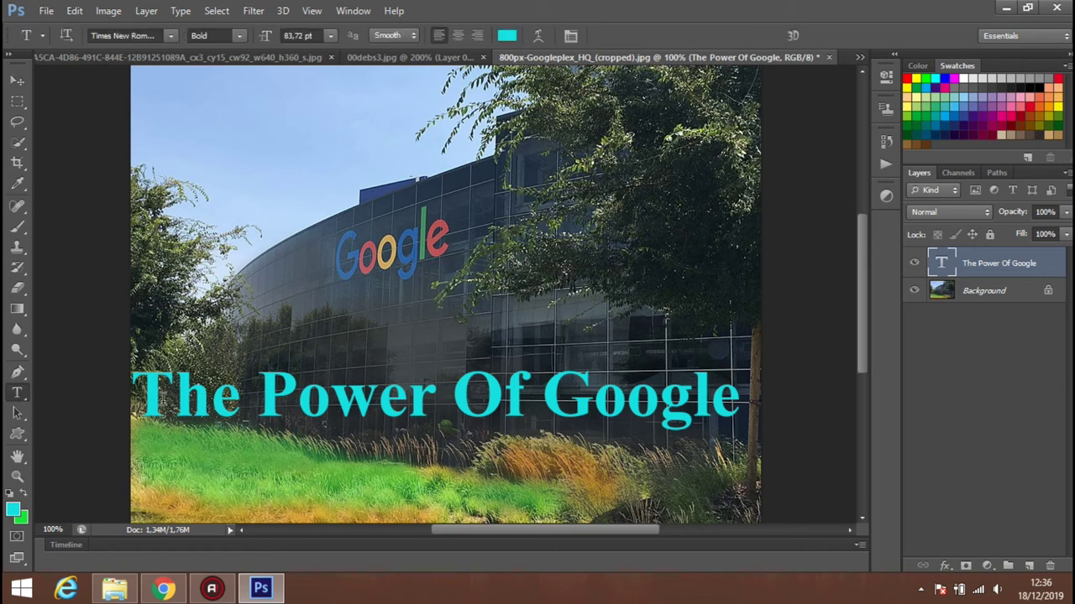
left_click(168, 394)
key("ctrl+a")
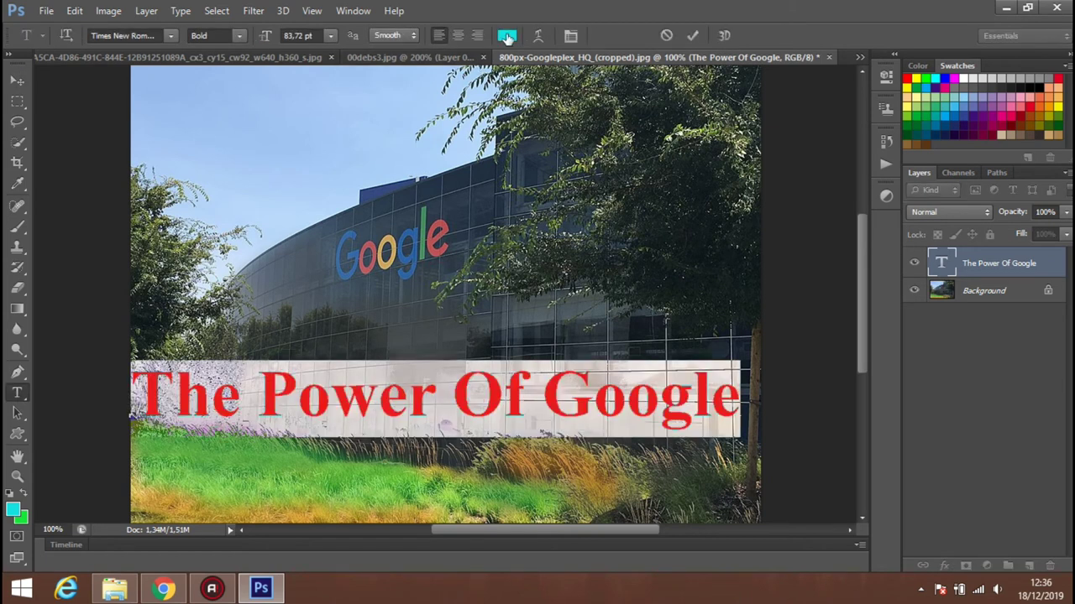
left_click(506, 35)
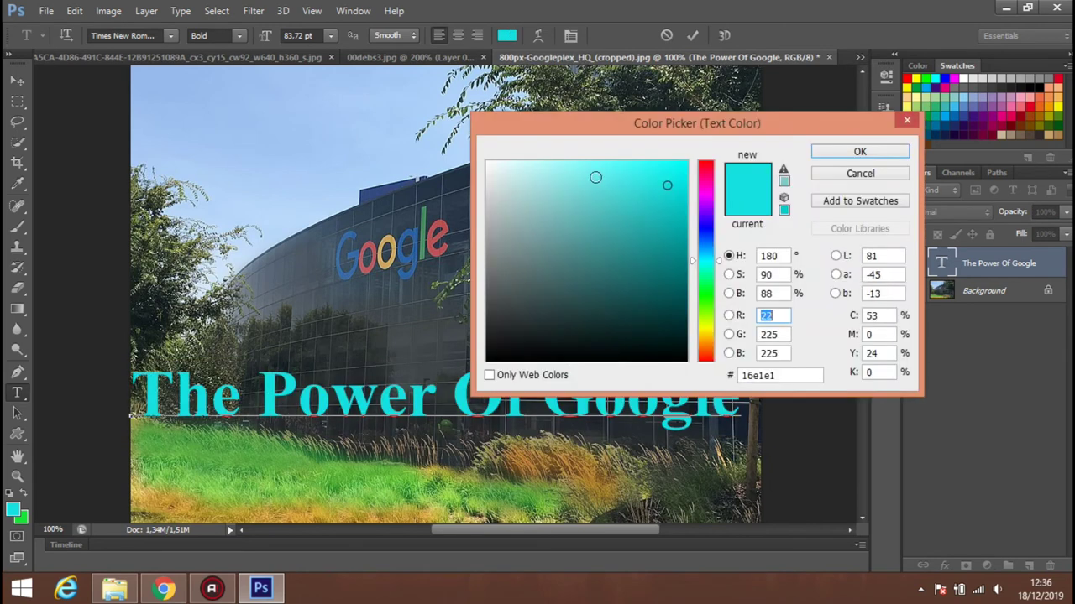
left_click(706, 219)
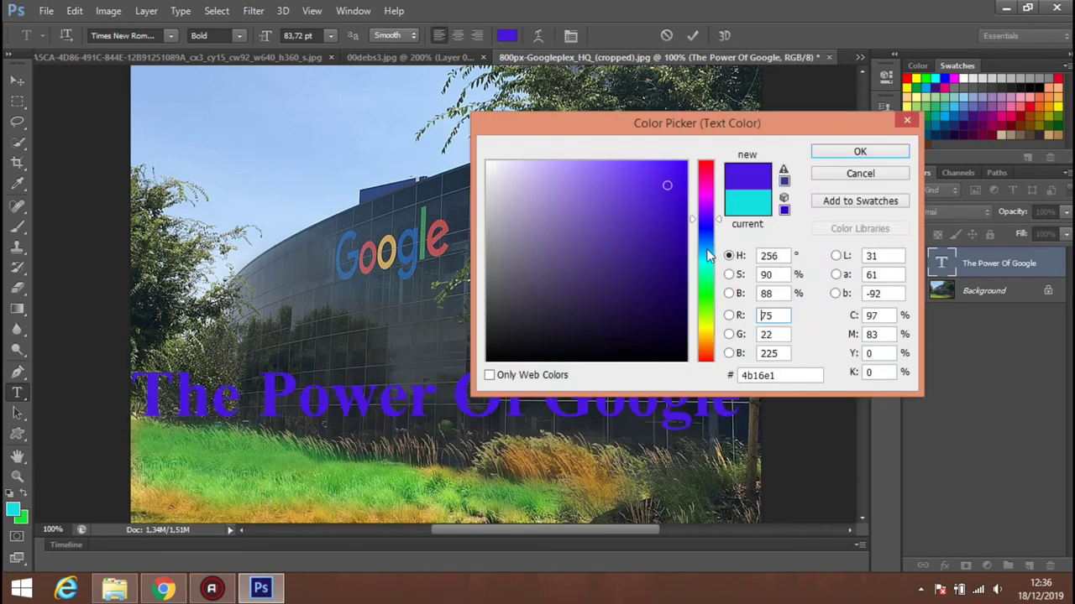
left_click(706, 168)
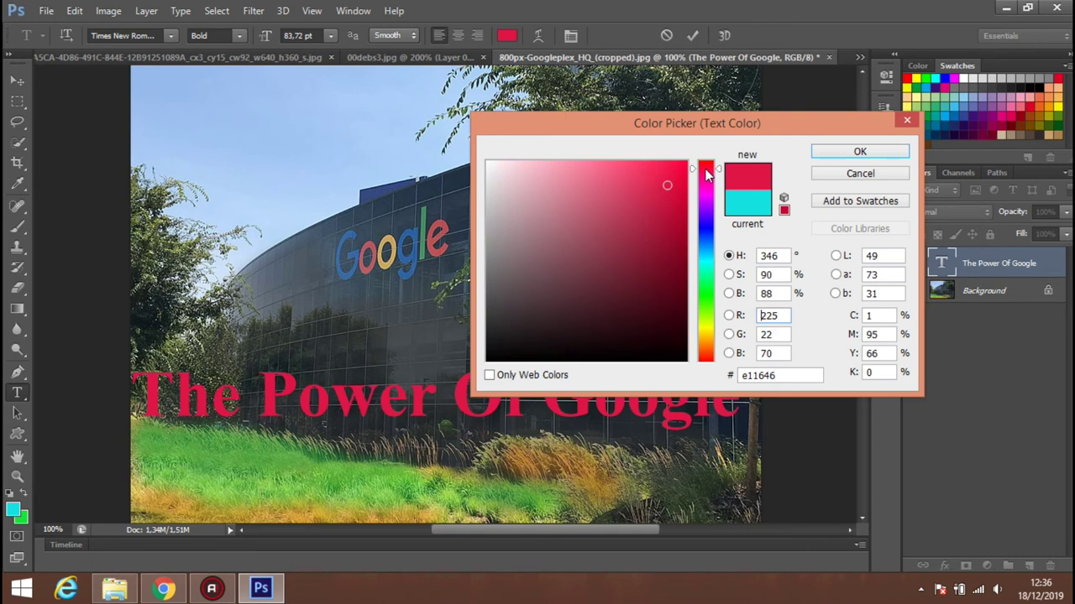
left_click(709, 293)
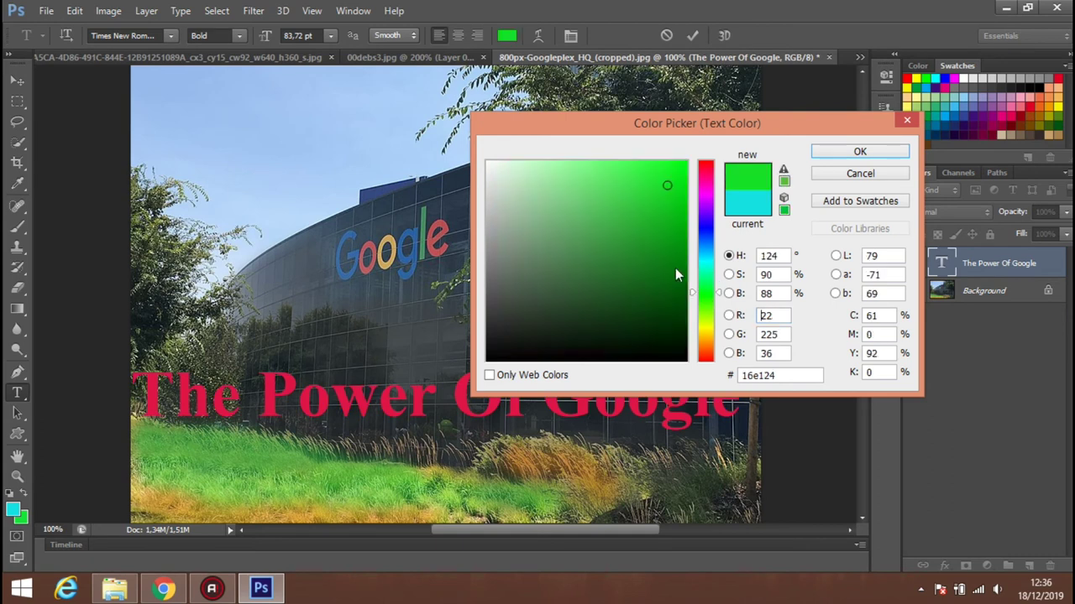
left_click(829, 153)
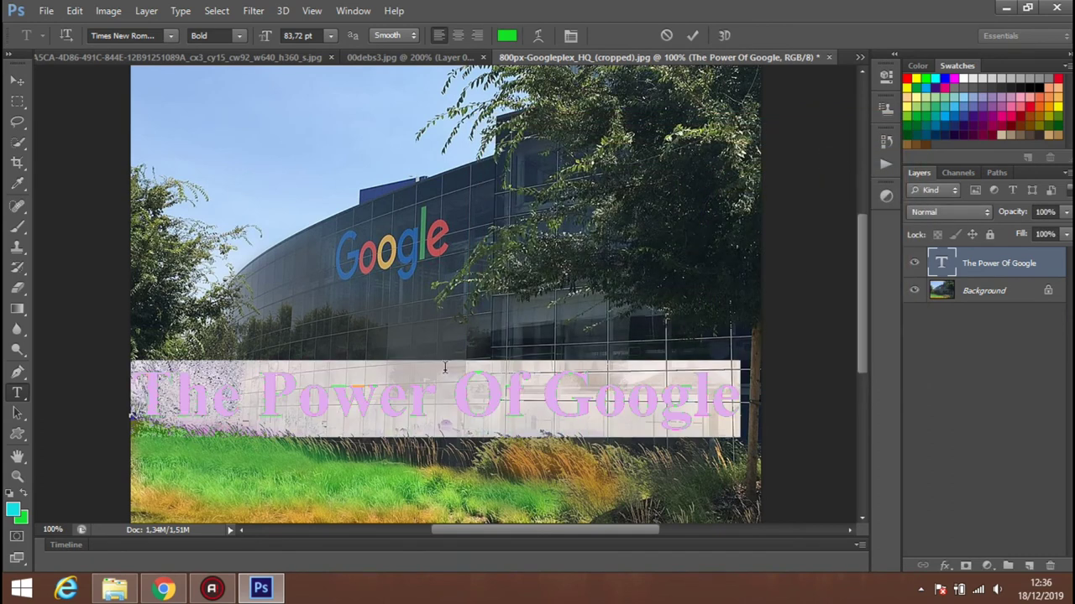
left_click(542, 379)
Recolour the G of Google with blue sampled from the photo's logo.
left_click_drag(543, 379, 586, 390)
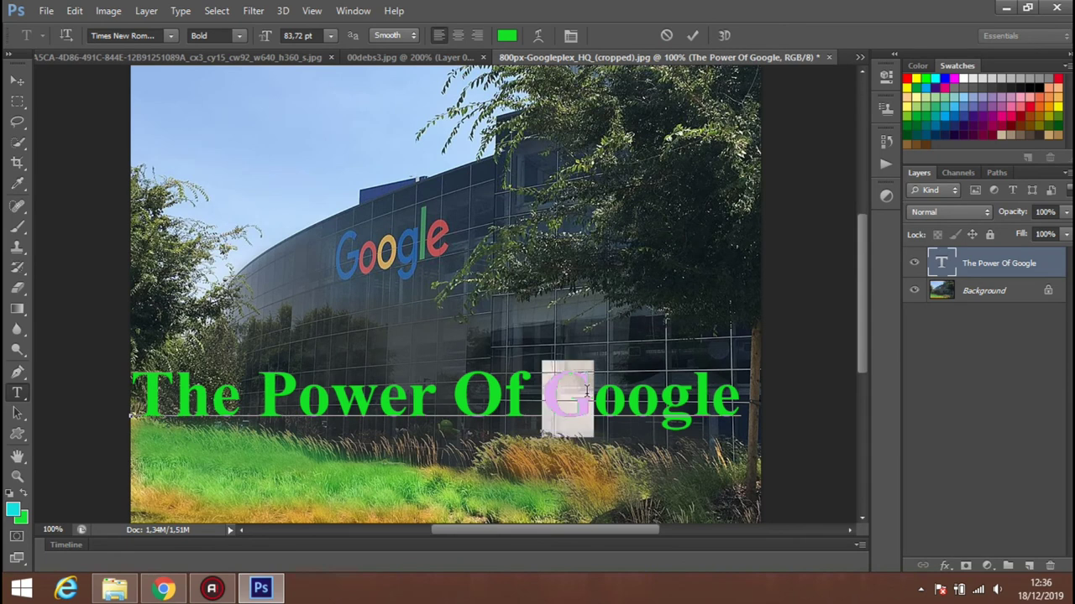
left_click(507, 36)
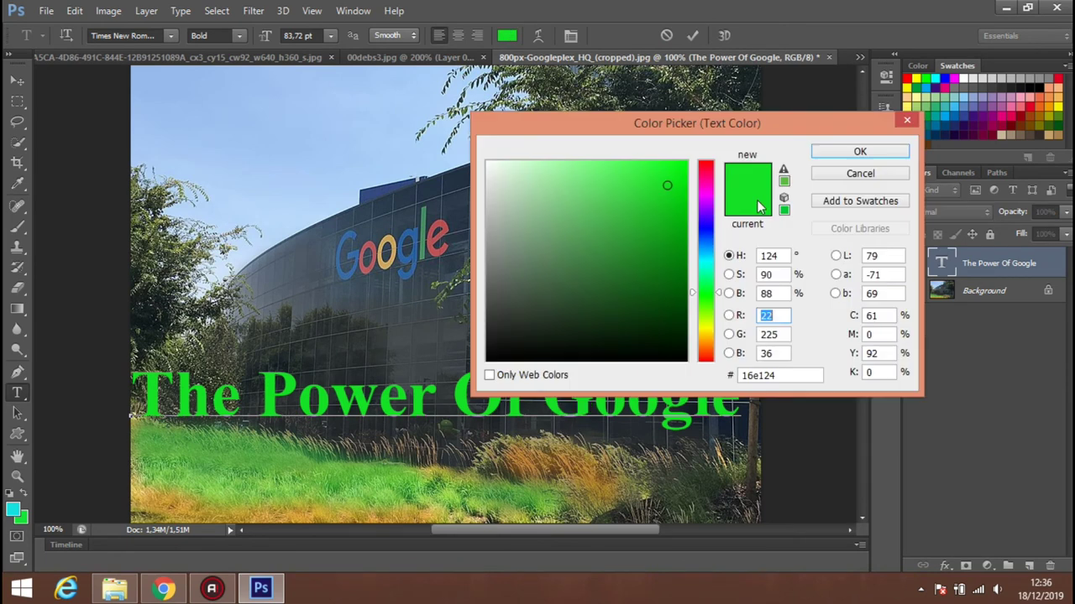
left_click(705, 220)
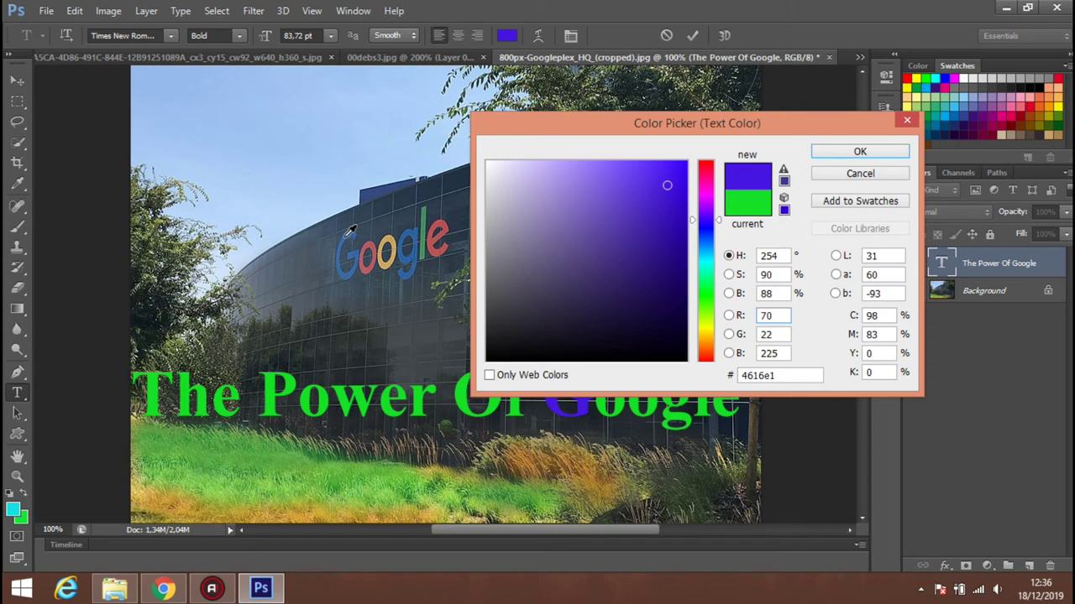
left_click(351, 229)
left_click(840, 152)
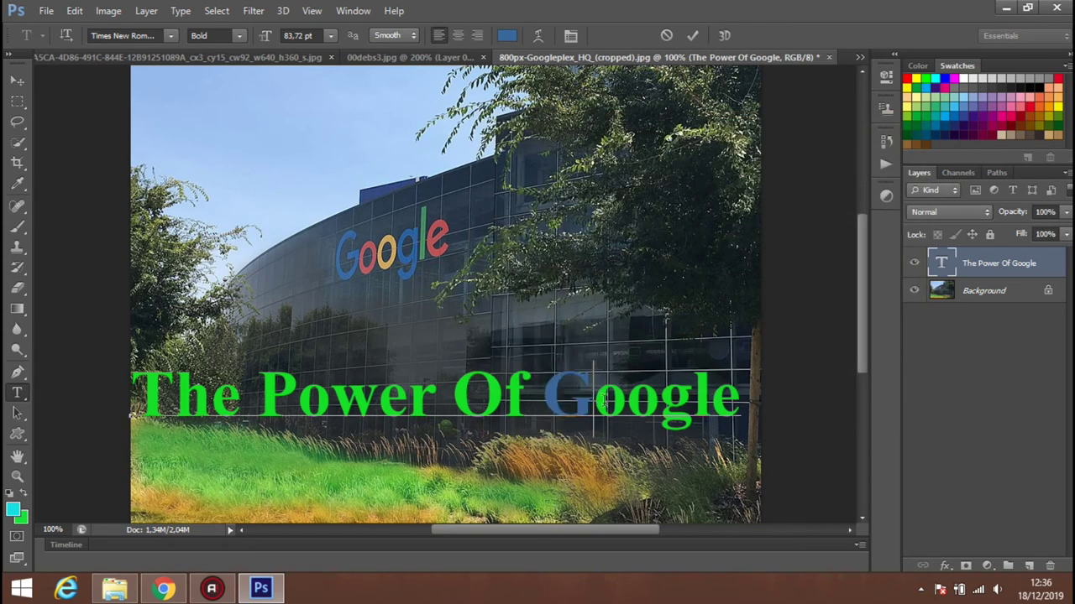
Colour the o of Google orange (cea458) and commit the recoloured text.
left_click_drag(594, 402, 627, 402)
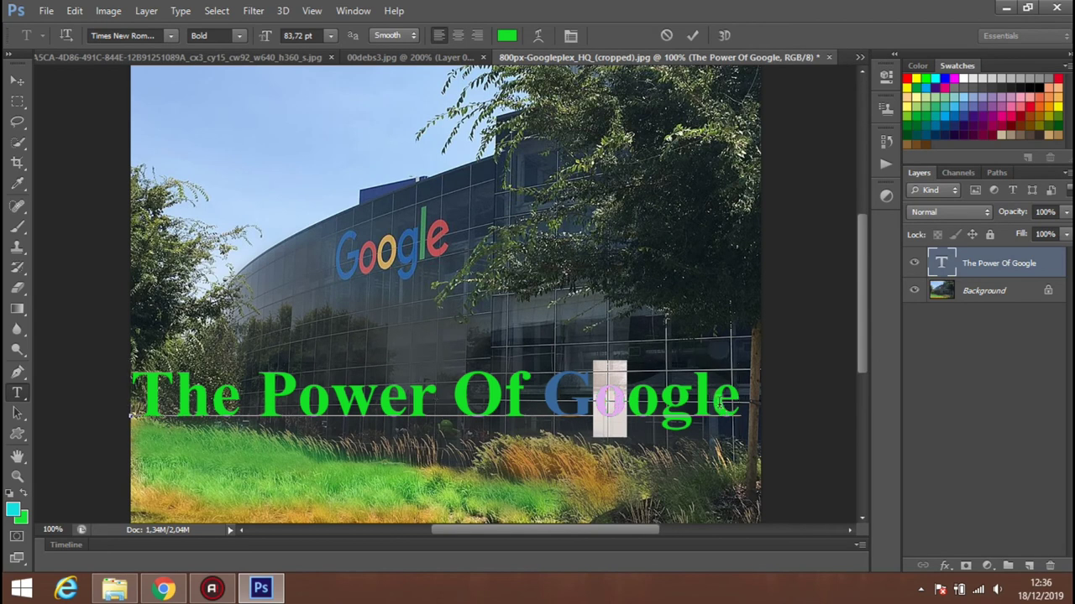
left_click(506, 35)
left_click(601, 200)
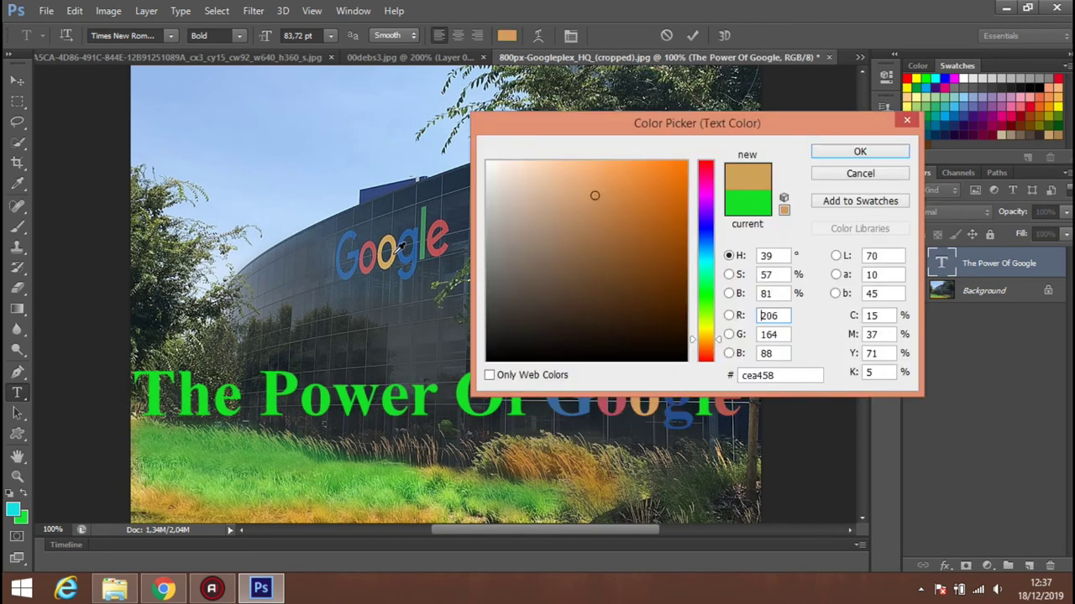
left_click(823, 153)
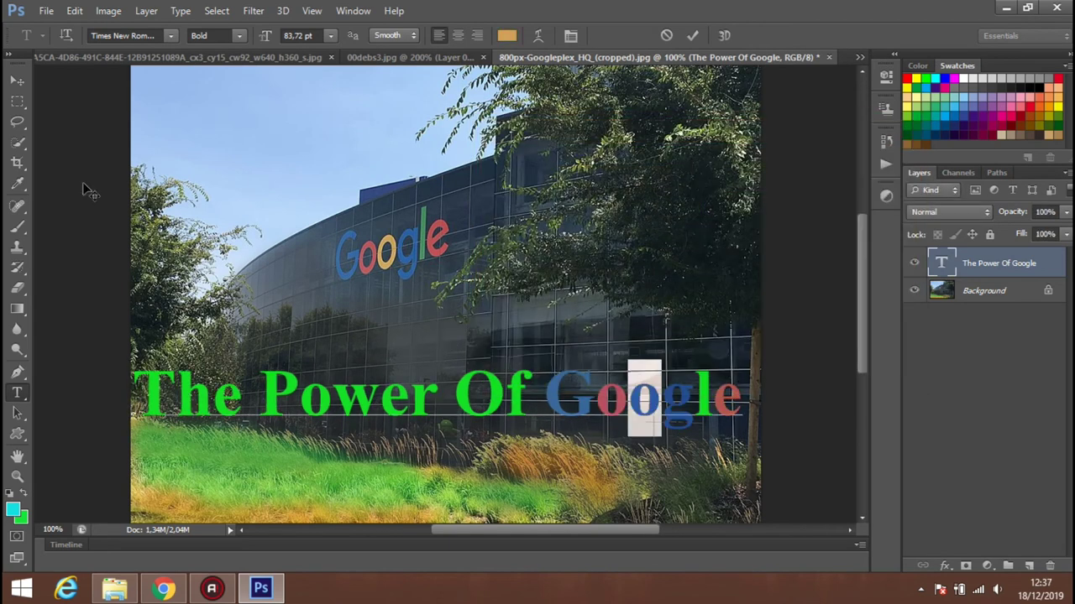
left_click(17, 80)
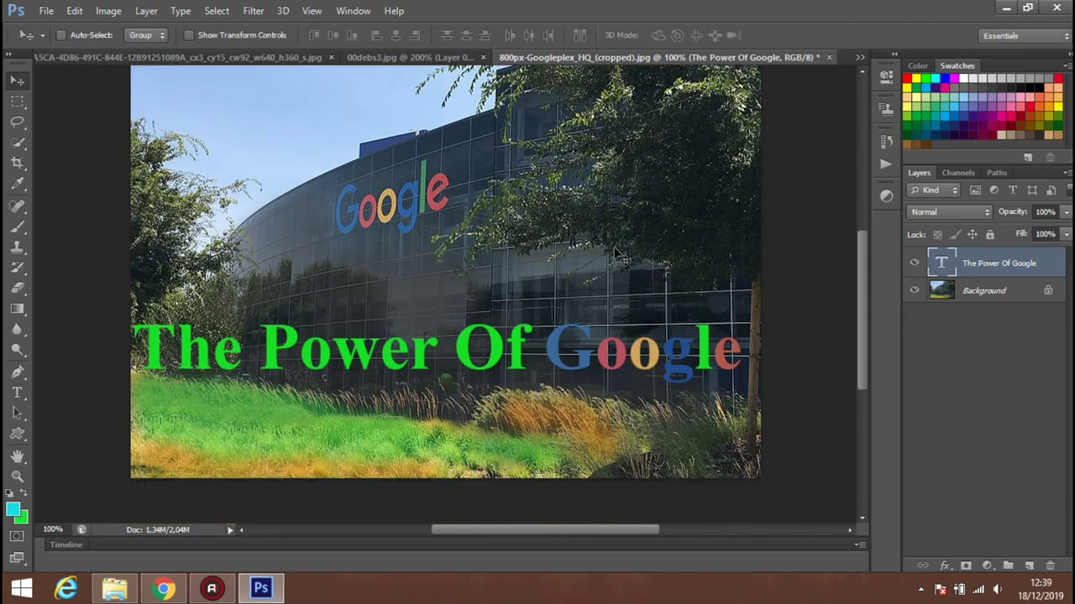
Warp the headline with the Bulge style at +22% bend and commit it.
double_click(168, 361)
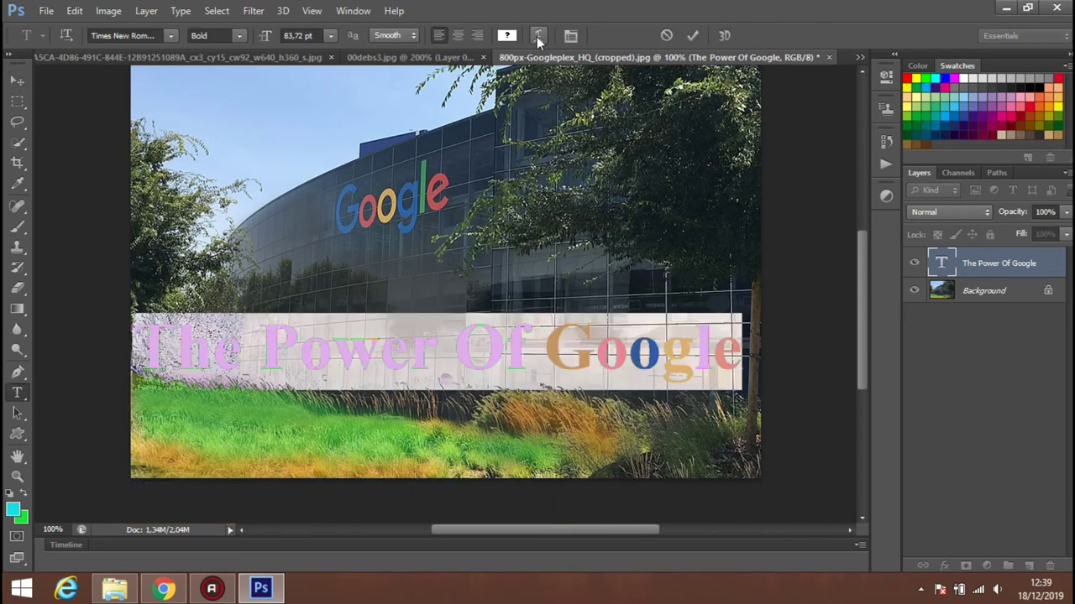
left_click(538, 35)
left_click(165, 317)
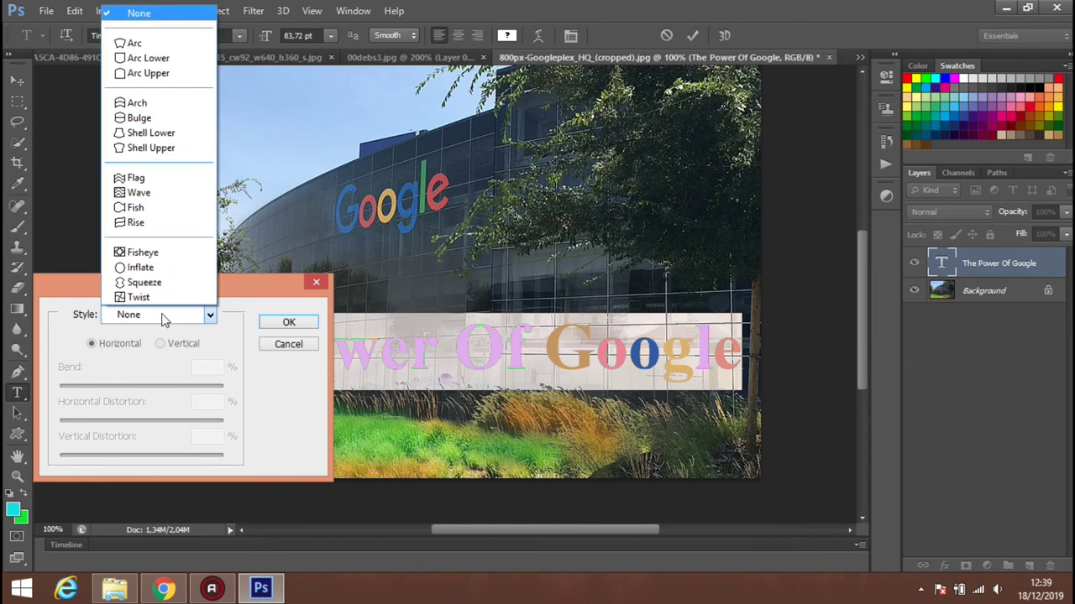
left_click(165, 118)
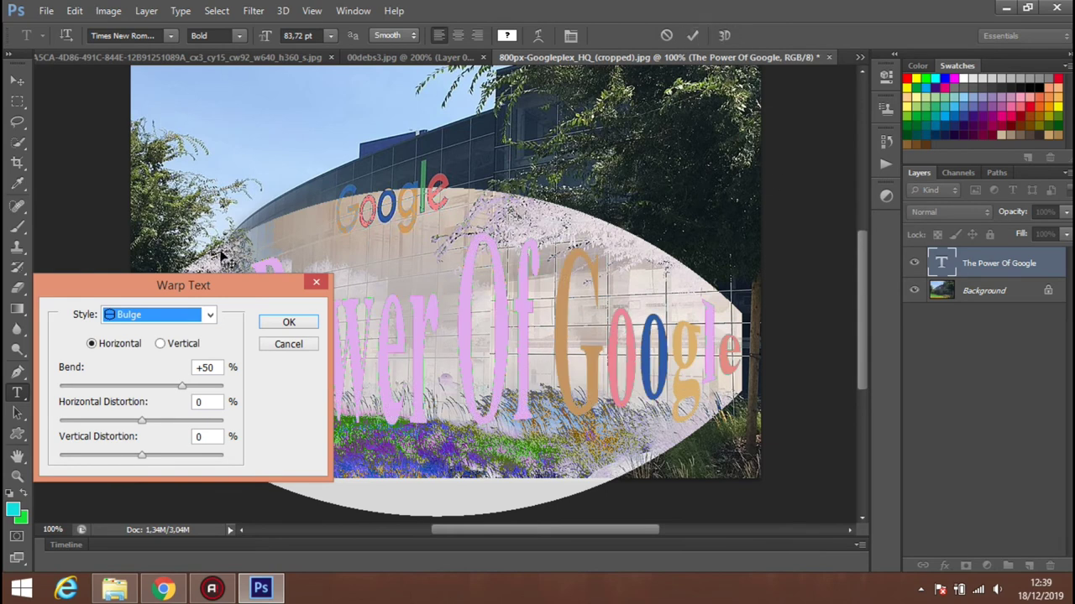
left_click_drag(182, 385, 154, 387)
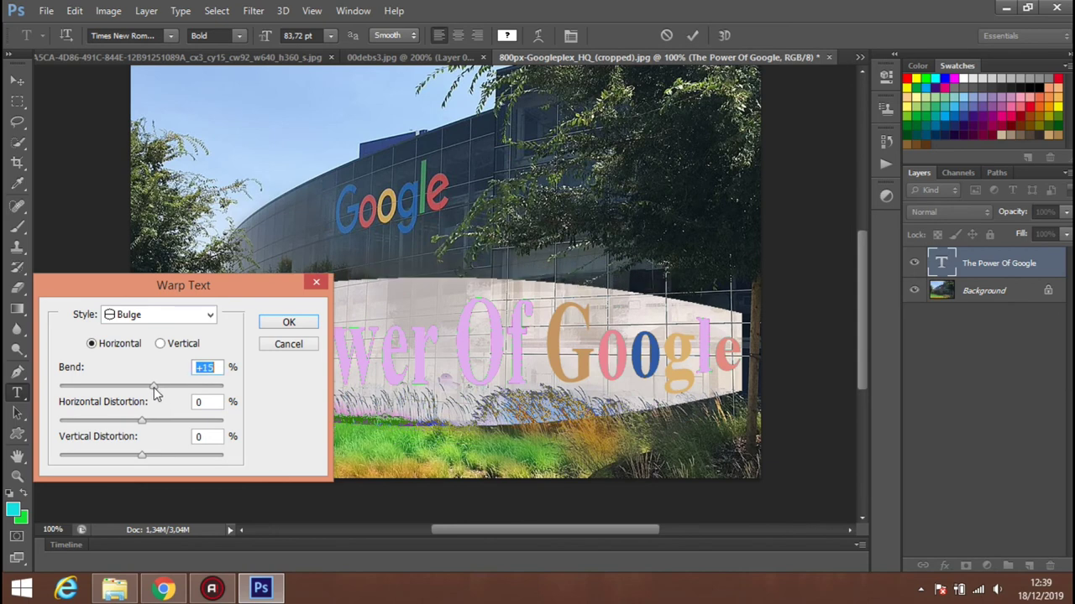
left_click_drag(154, 387, 142, 387)
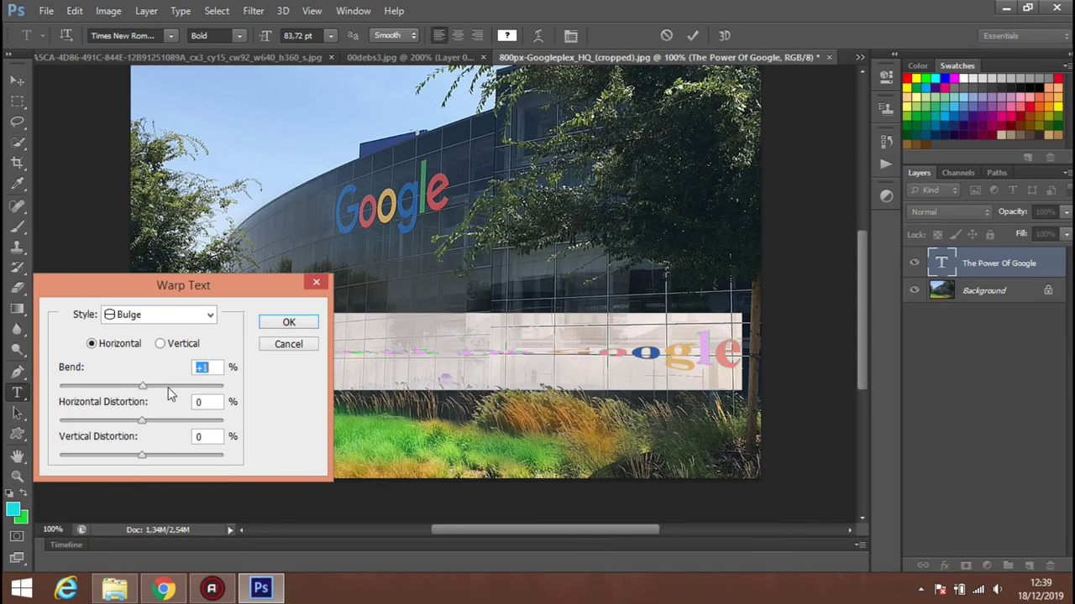
left_click(167, 387)
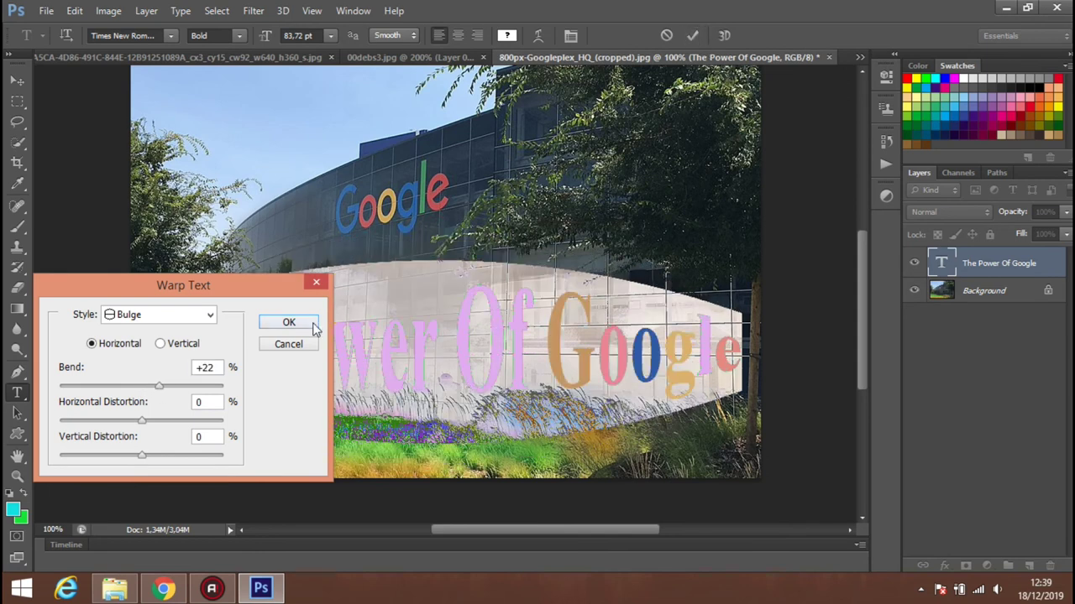
left_click(310, 326)
left_click(694, 36)
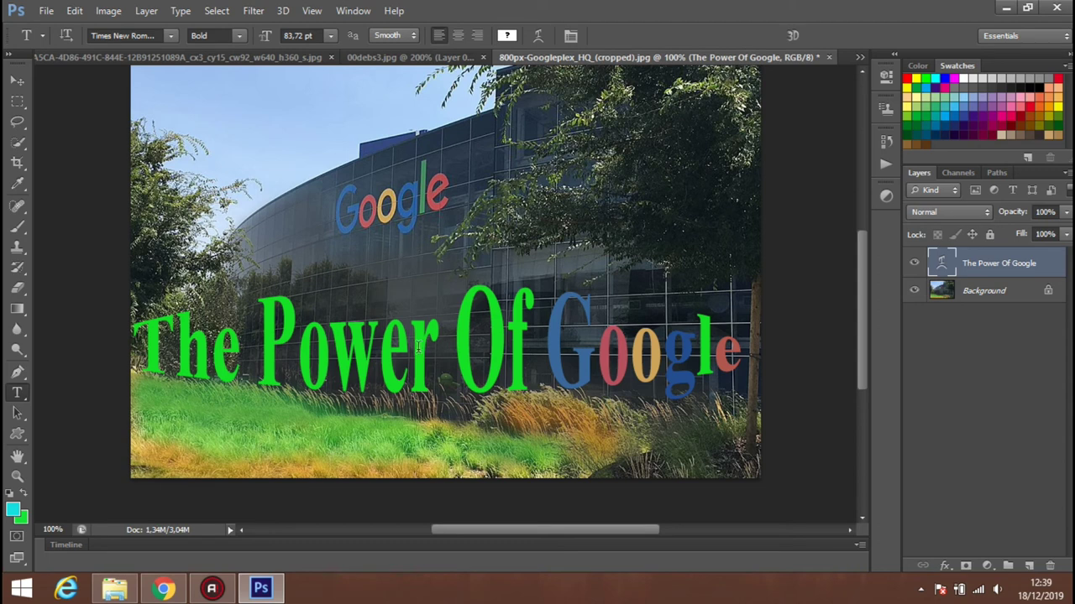
Move the warped text up over the Google logo, then select all its text.
key("v")
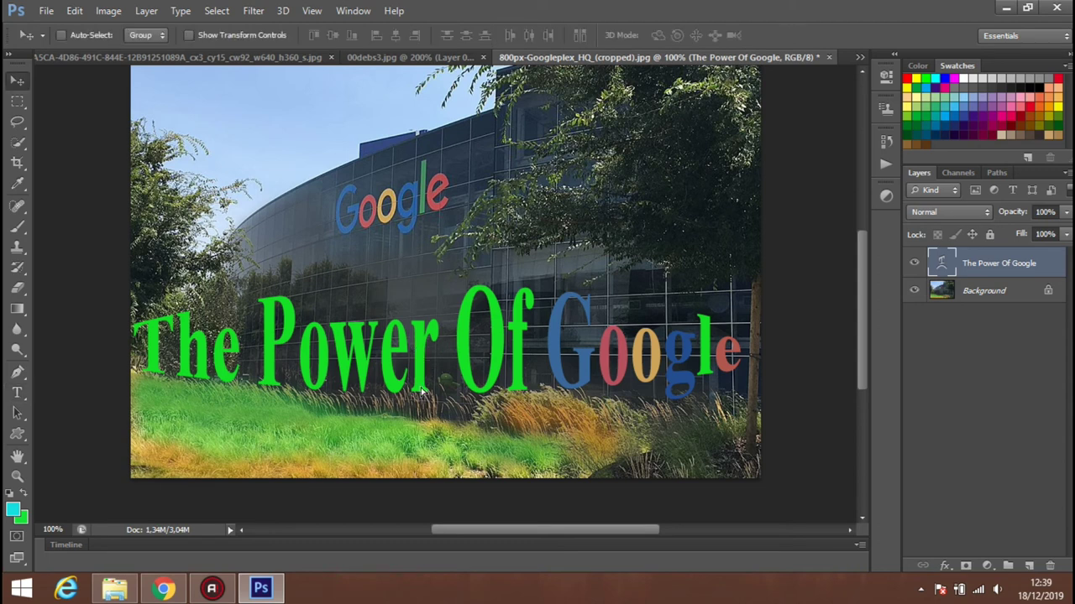
left_click_drag(422, 390, 431, 245)
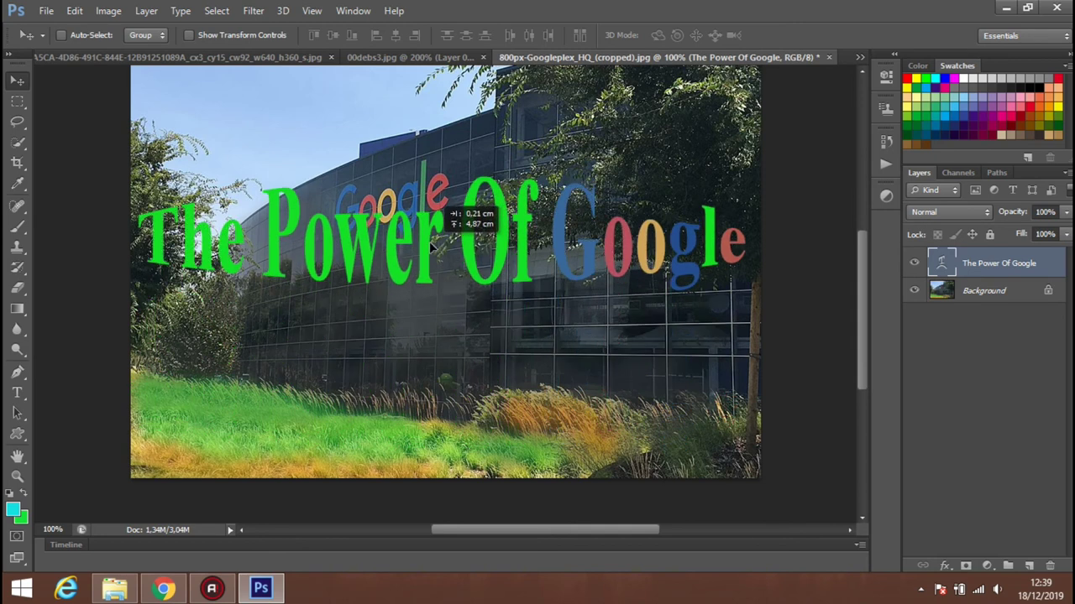
key("t")
left_click(302, 243)
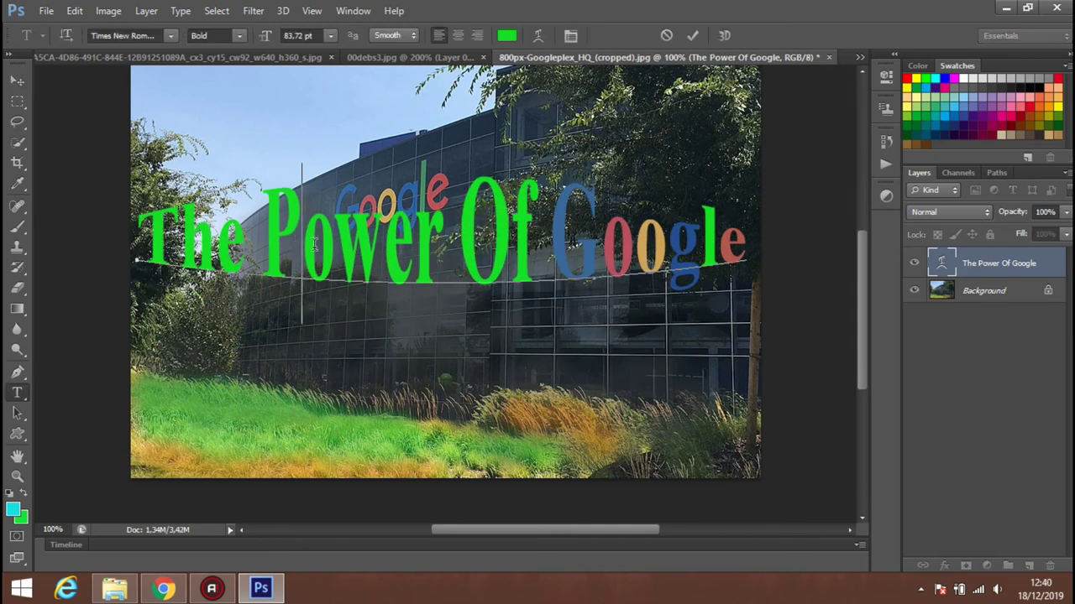
key("ctrl+a")
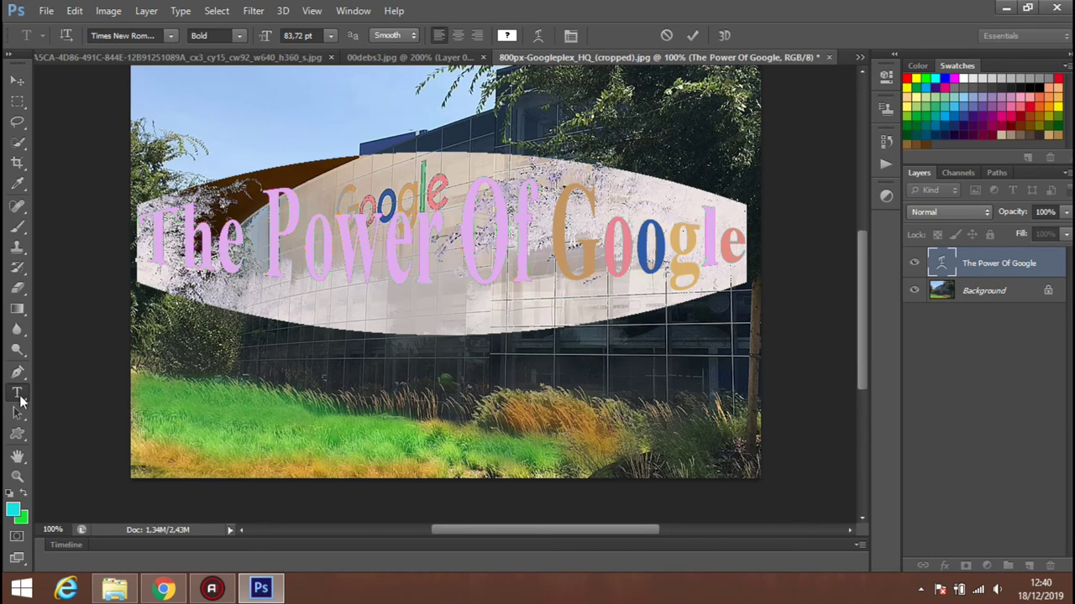
right_click(20, 401)
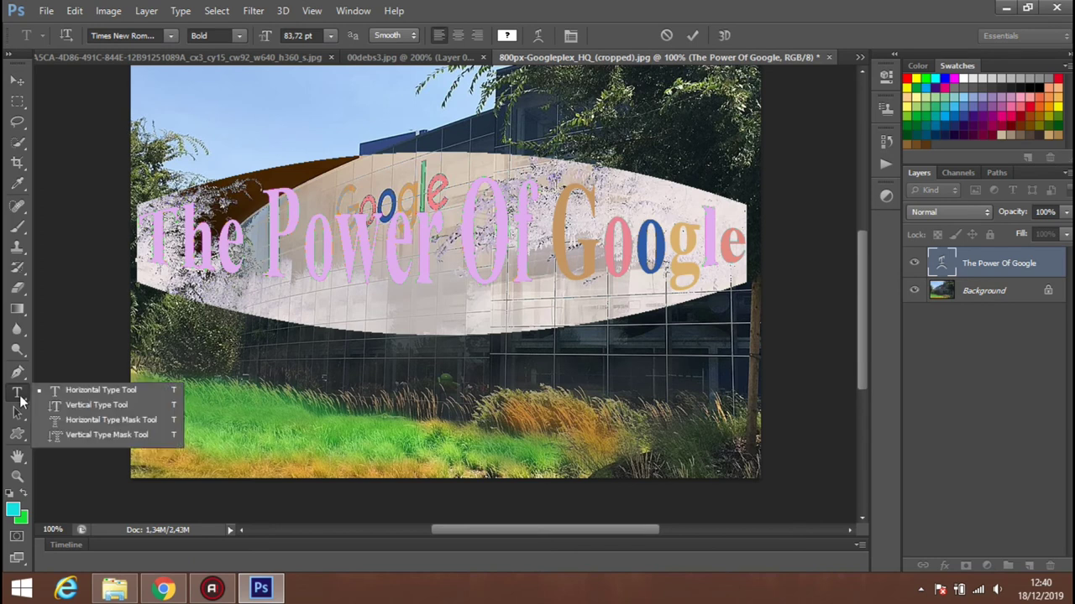
Toggle the headline to vertical orientation and commit it.
left_click(21, 400)
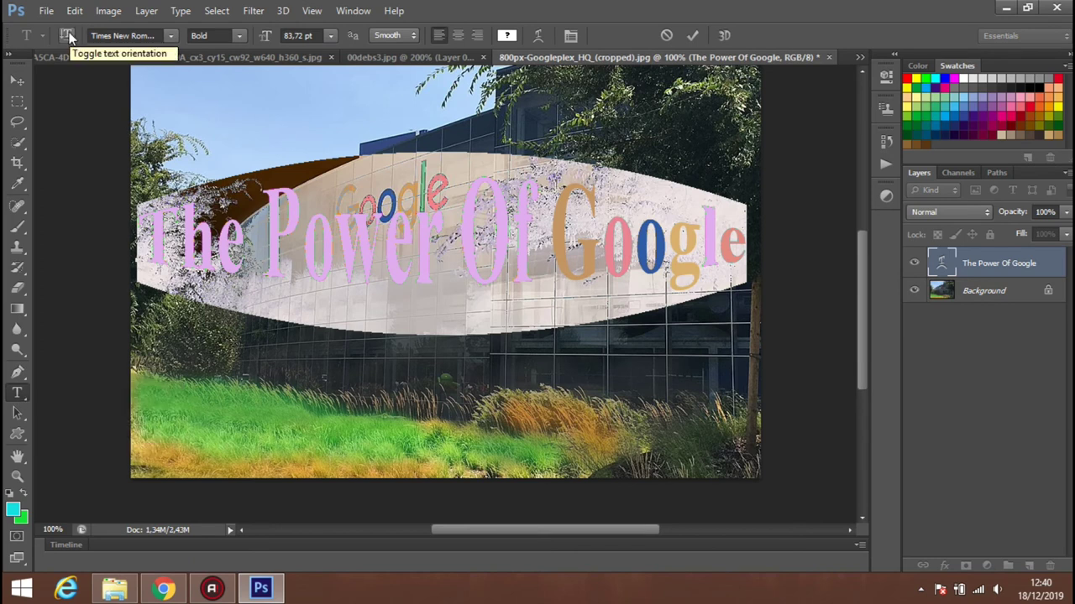
left_click(69, 32)
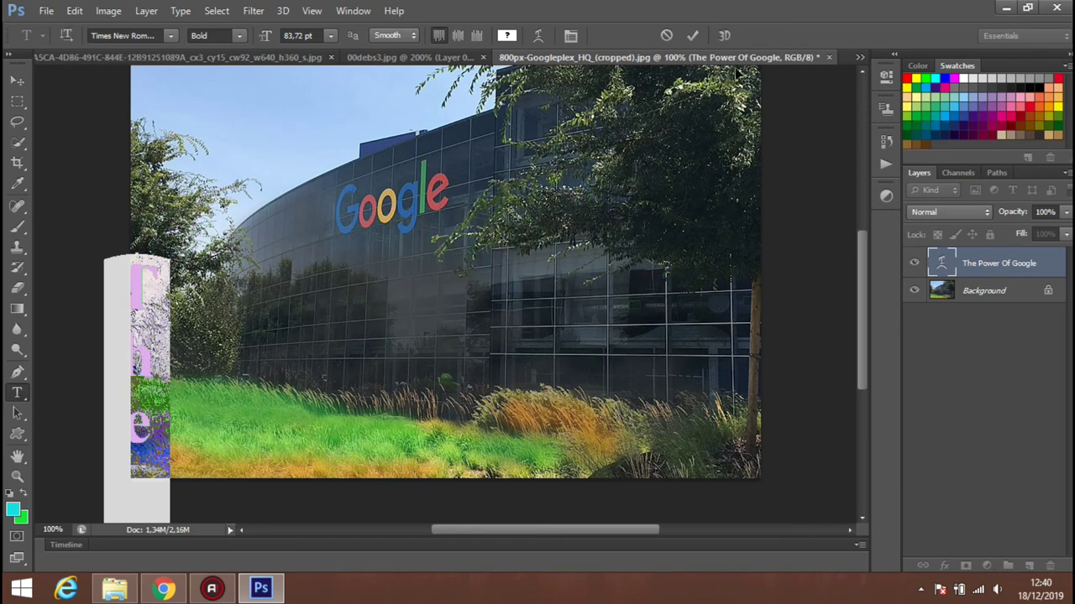
left_click(697, 35)
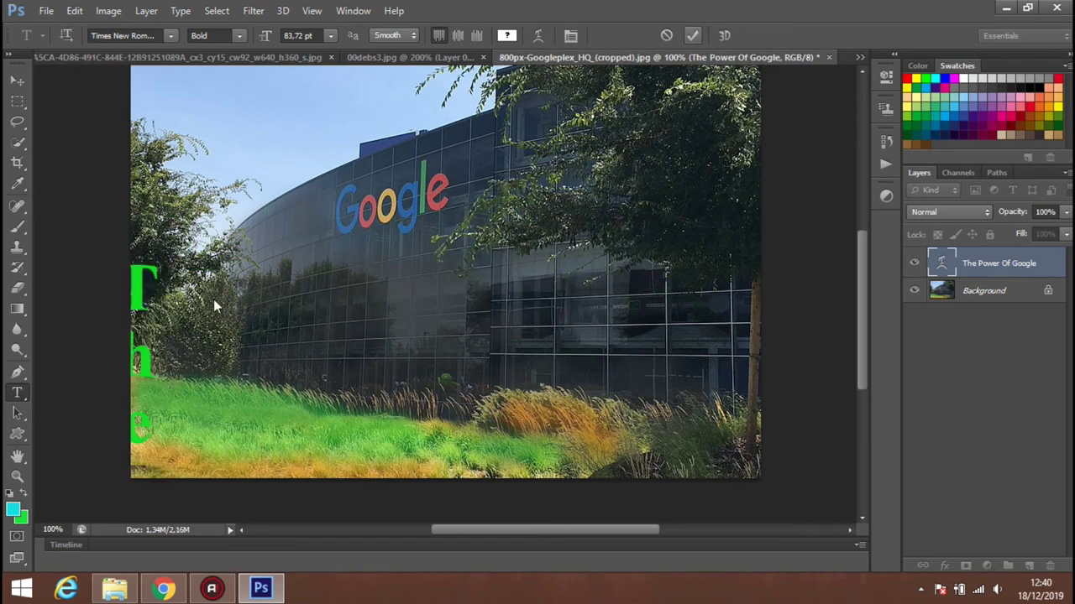
Move the vertical text so its T sits near the top of the image.
key("v")
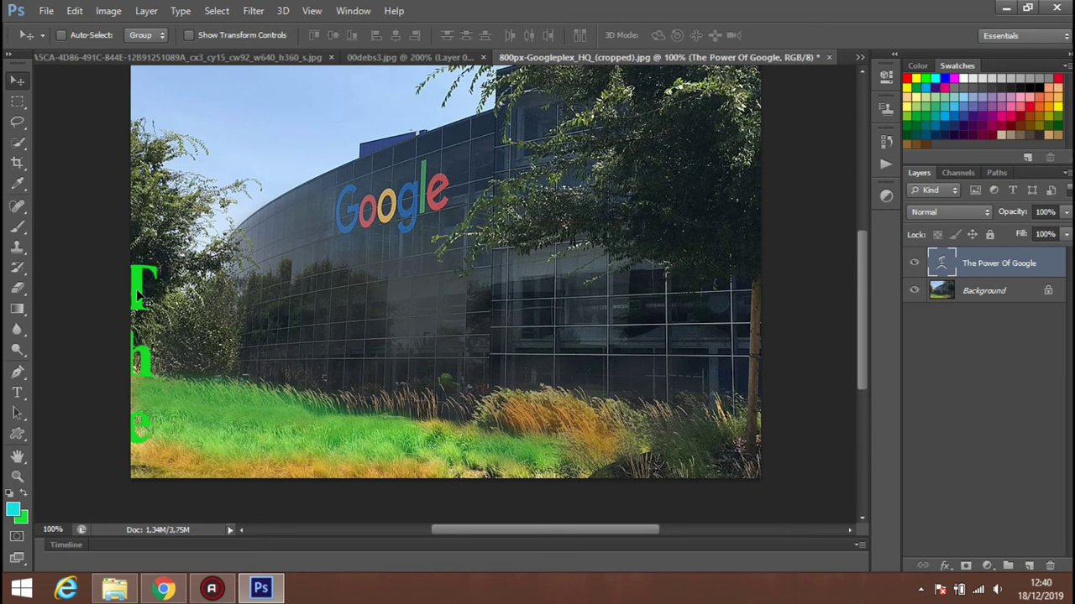
left_click_drag(141, 298, 336, 244)
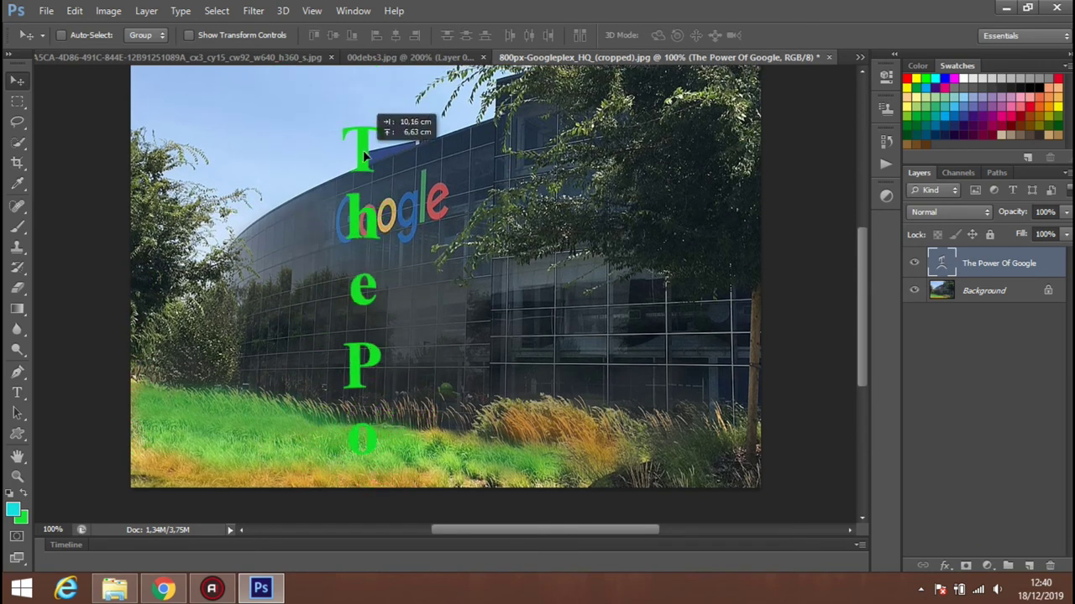
left_click_drag(334, 244, 369, 139)
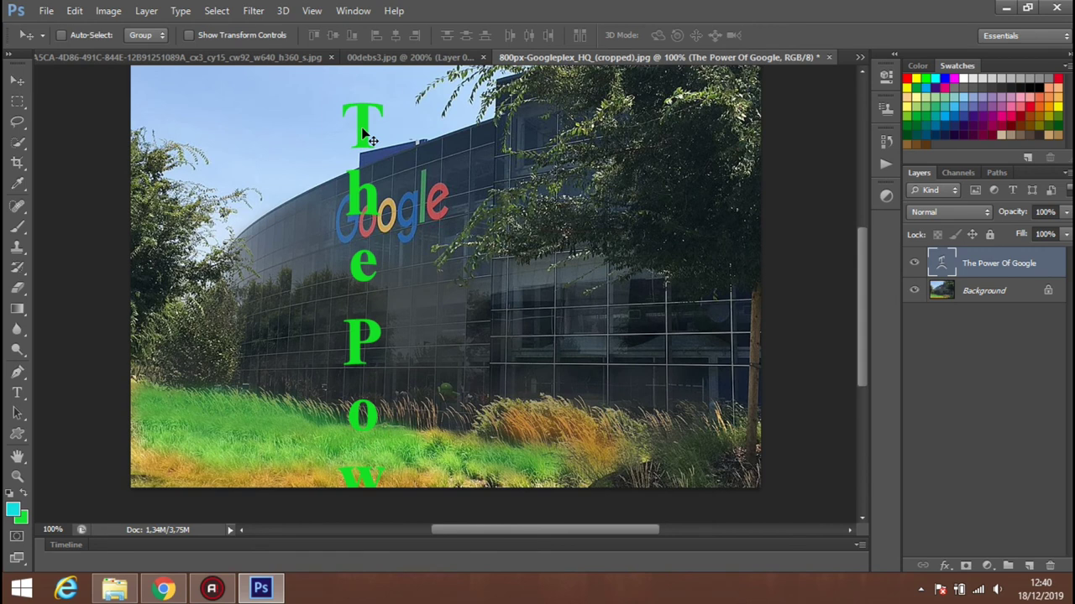
Scale the vertical text to about 68% beside the Google logo and apply it.
key("ctrl+t")
key("ctrl+minus")
key("ctrl+minus")
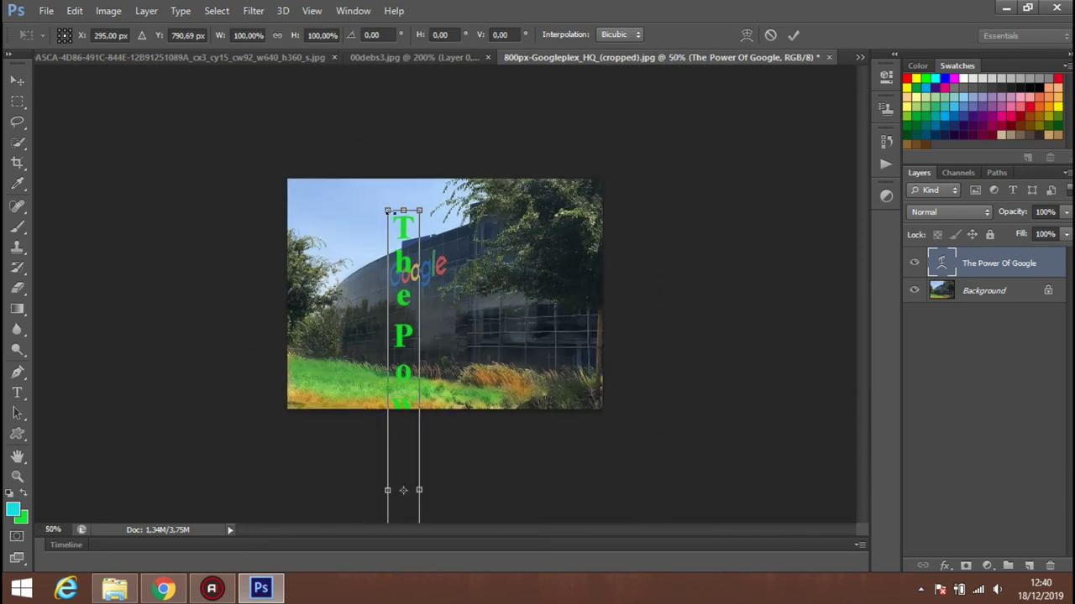
left_click_drag(385, 209, 435, 450)
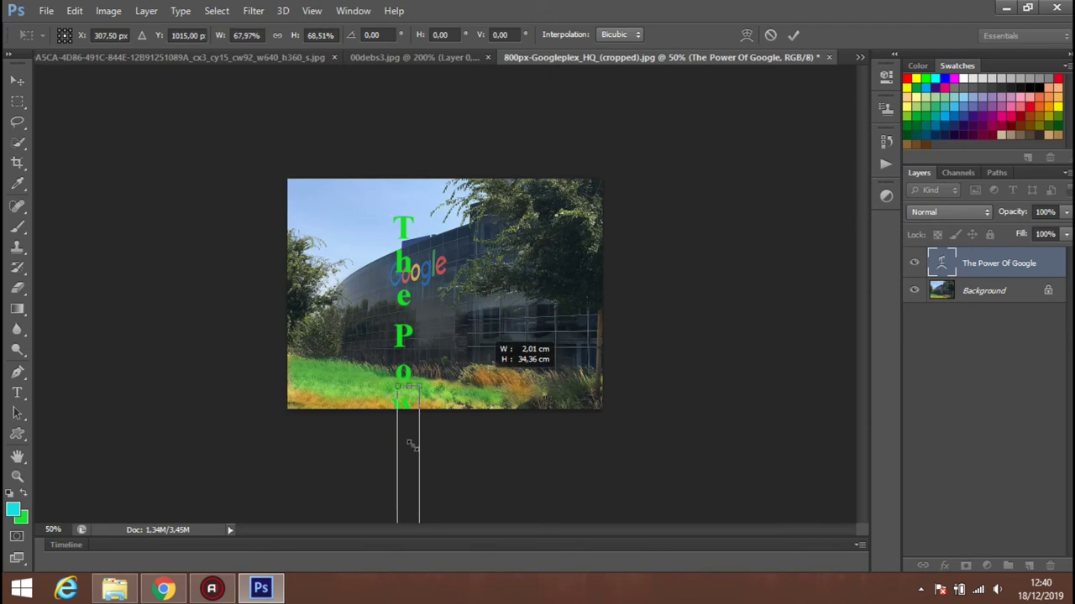
left_click_drag(409, 445, 382, 168)
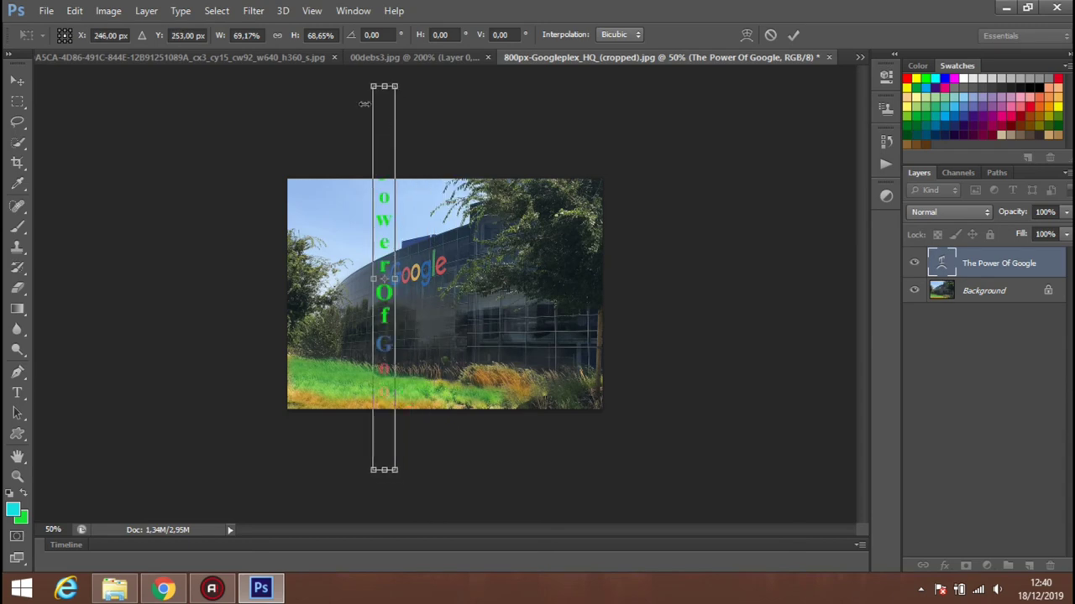
left_click(794, 34)
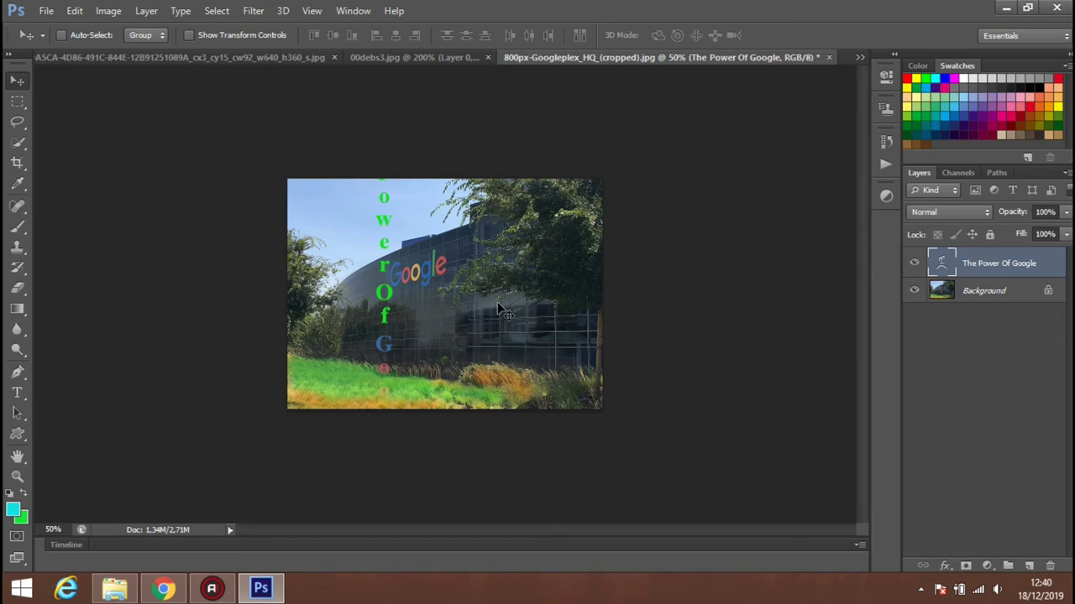
key("ctrl+plus")
key("ctrl+plus")
key("ctrl+plus")
key("ctrl+minus")
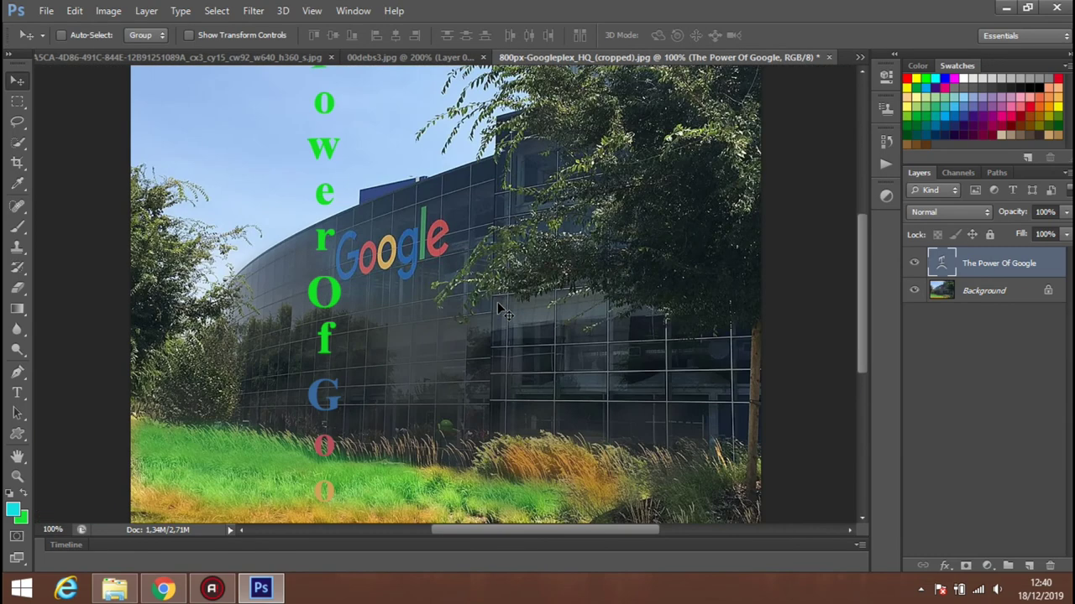
key("ctrl+minus")
key("ctrl+plus")
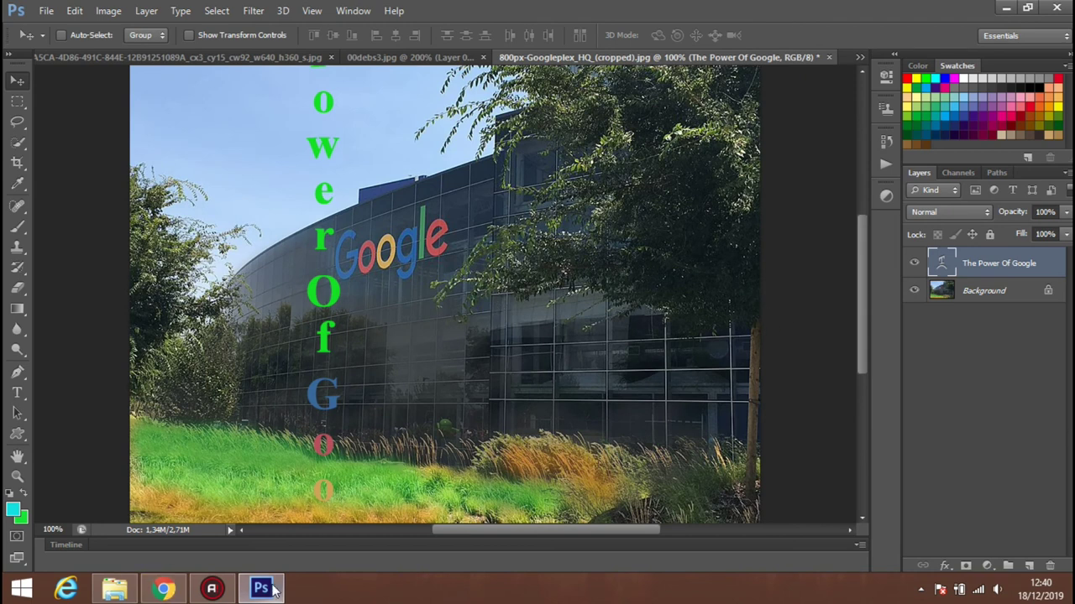
Read the help page's 'Add a built-in custom shape' section, then return to Photoshop.
left_click(179, 594)
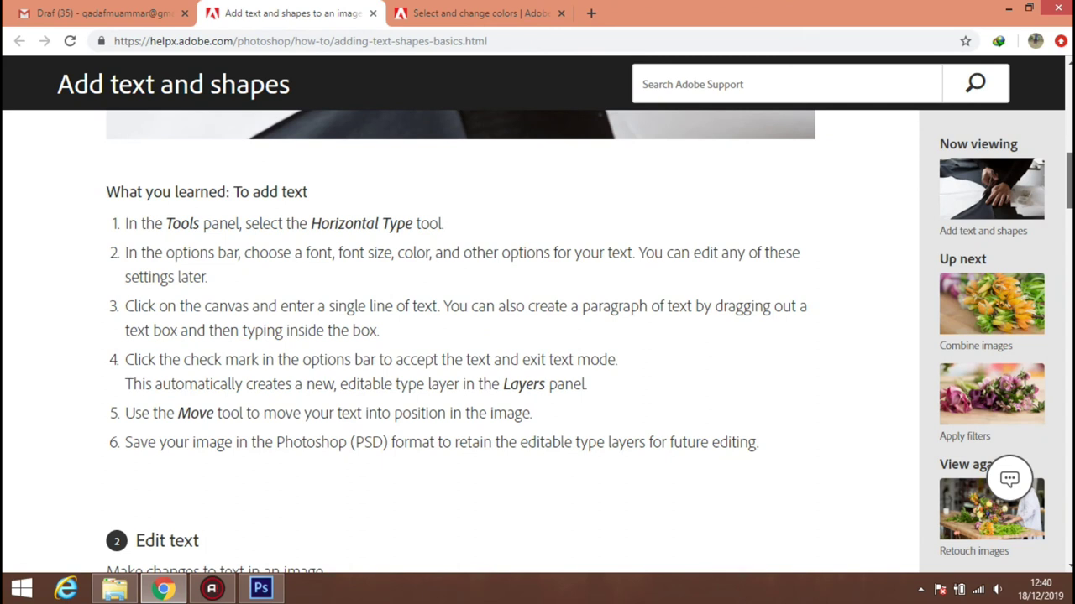
scroll(1068, 180, "down", 1)
scroll(460, 336, "down", 3)
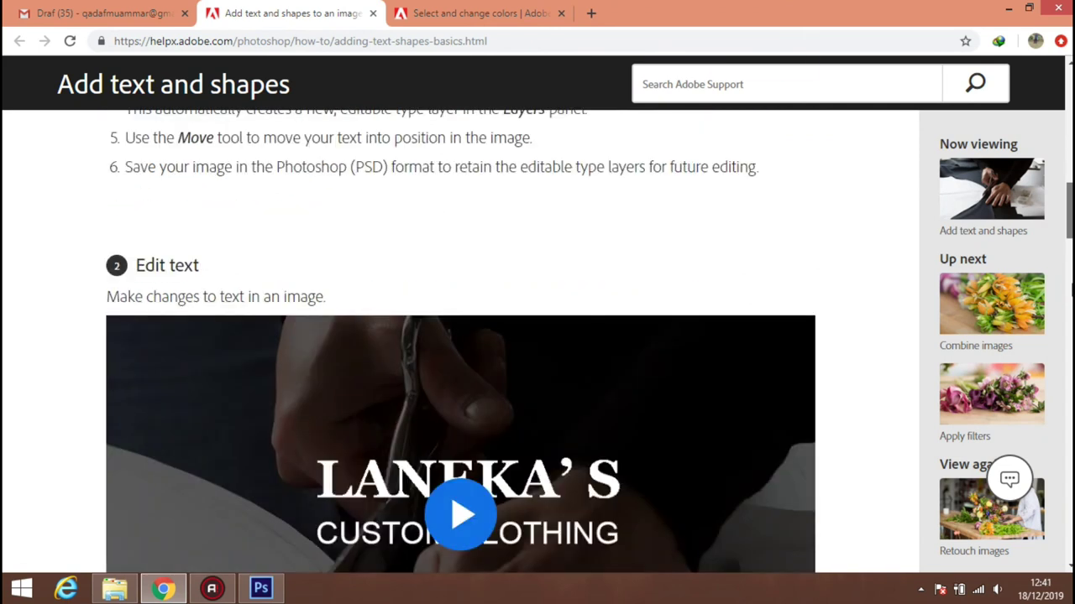
scroll(460, 335, "down", 4)
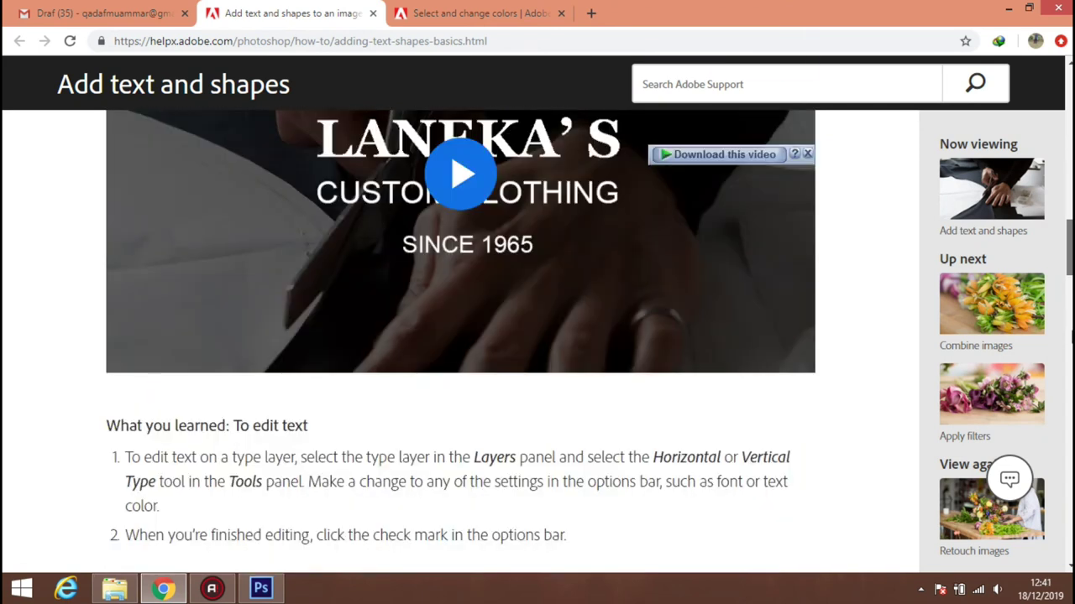
scroll(1038, 319, "down", 3)
scroll(861, 271, "down", 5)
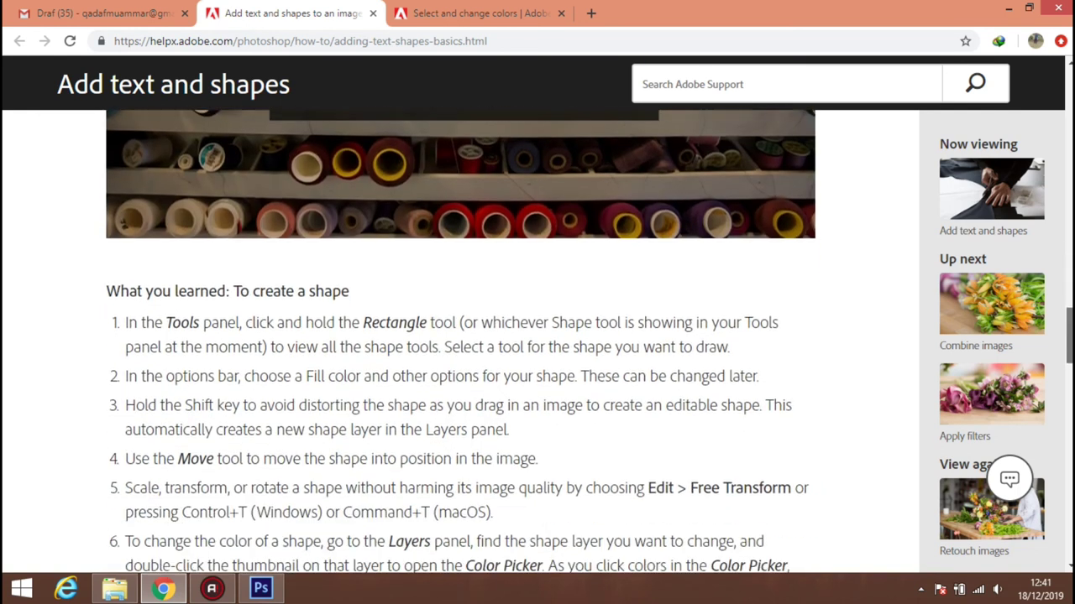
scroll(460, 209, "down", 2)
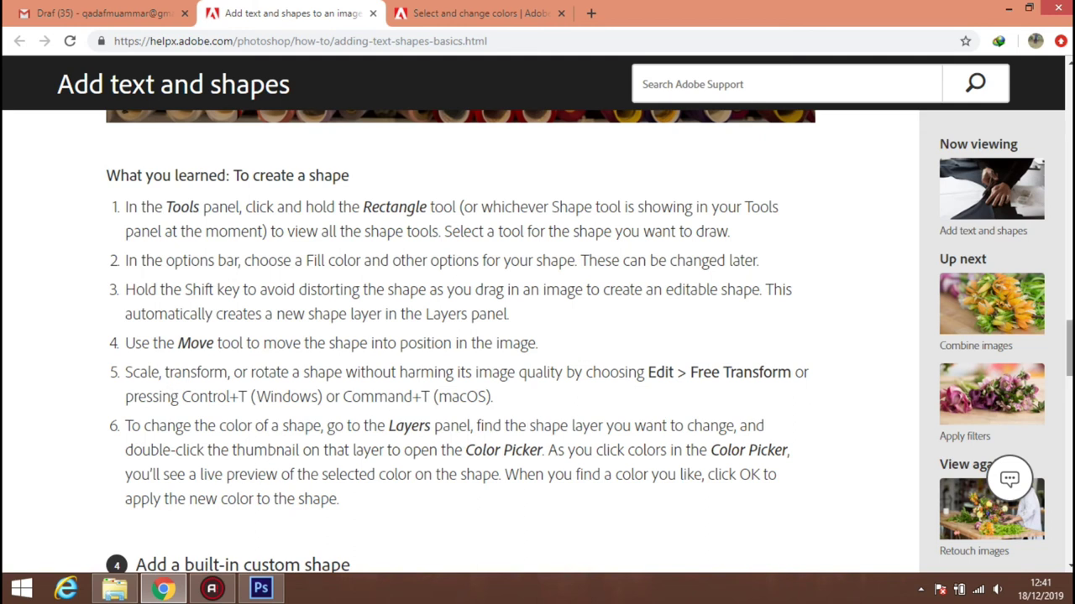
left_click_drag(1070, 348, 1070, 395)
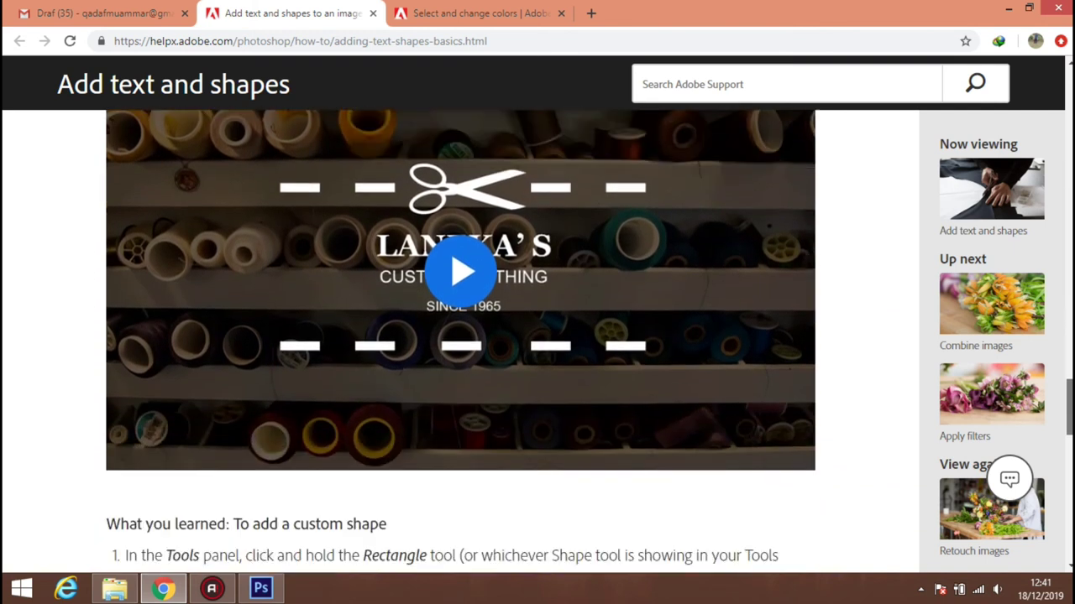
left_click_drag(1069, 394, 1070, 436)
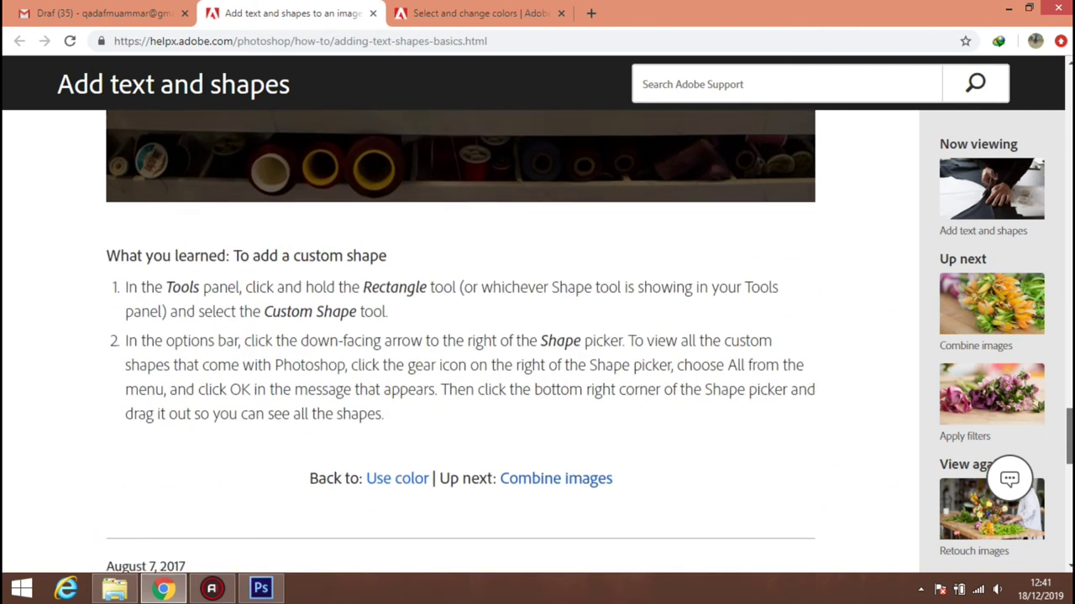
left_click(261, 589)
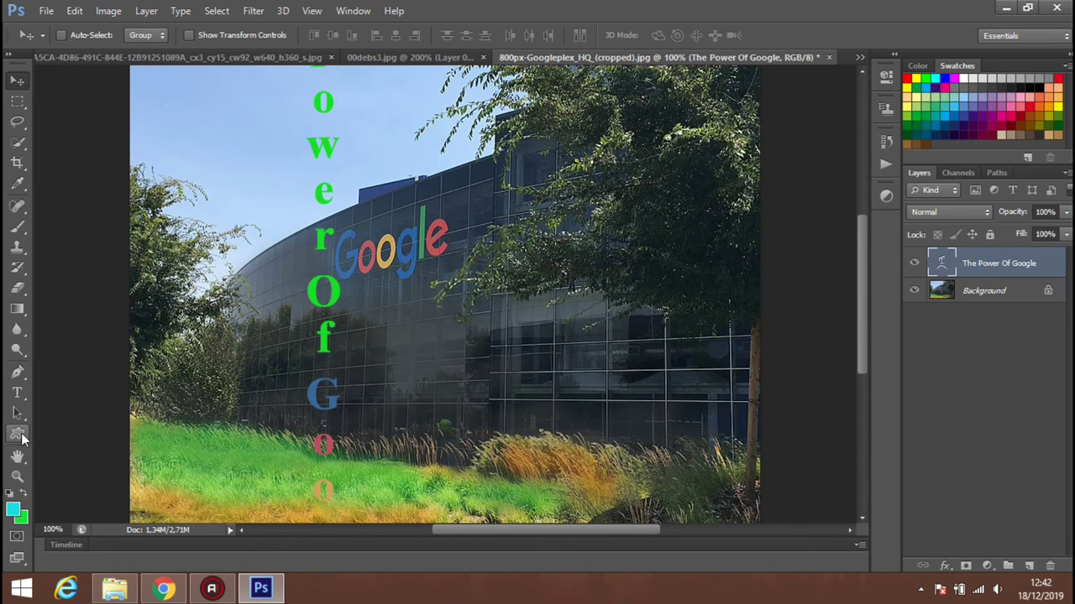
Select the Custom Shape Tool from the shape tools group.
left_click(19, 435)
left_click(50, 432)
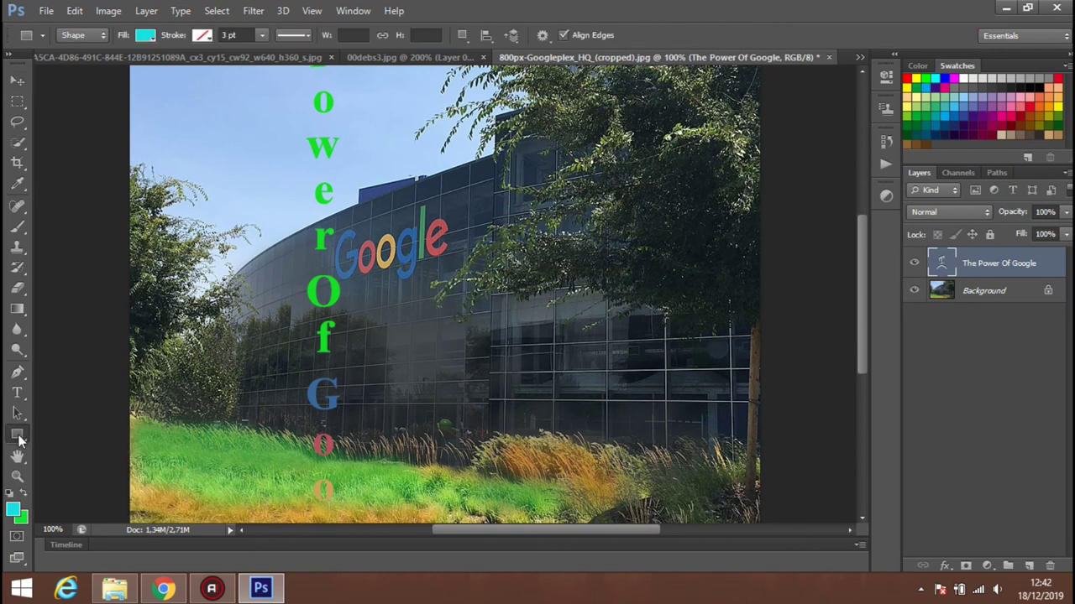
right_click(19, 439)
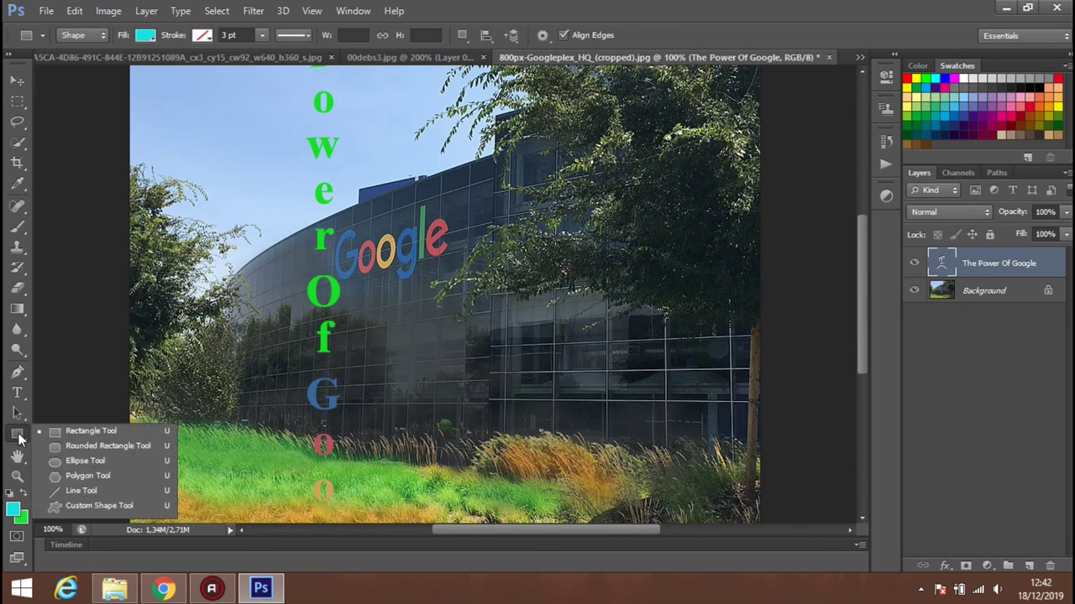
left_click(85, 506)
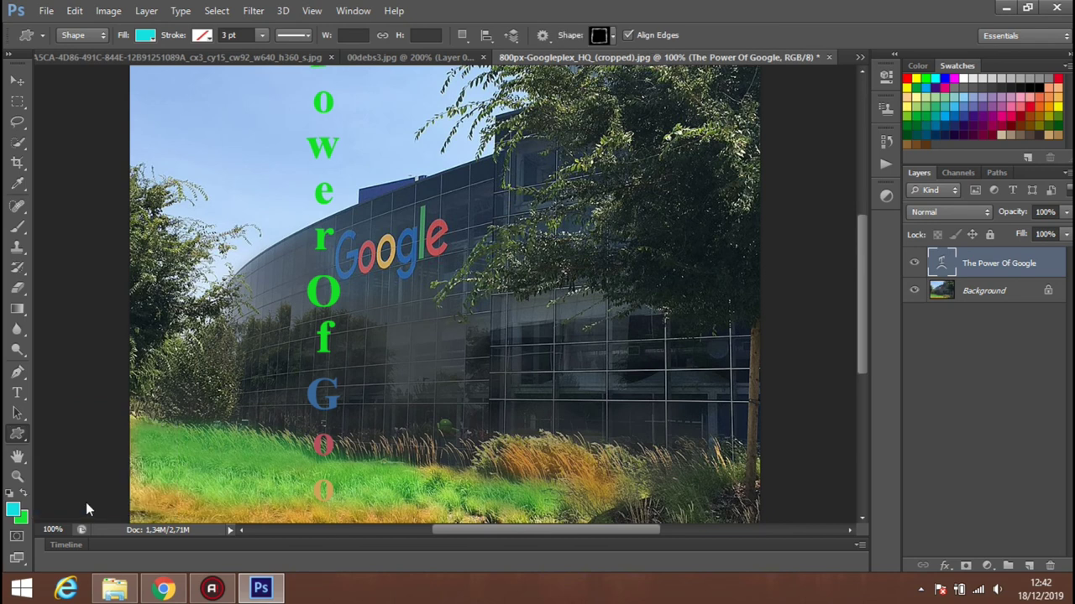
Show the Custom Shape picker as Large Thumbnails, then go back to the Chrome help page.
left_click(611, 36)
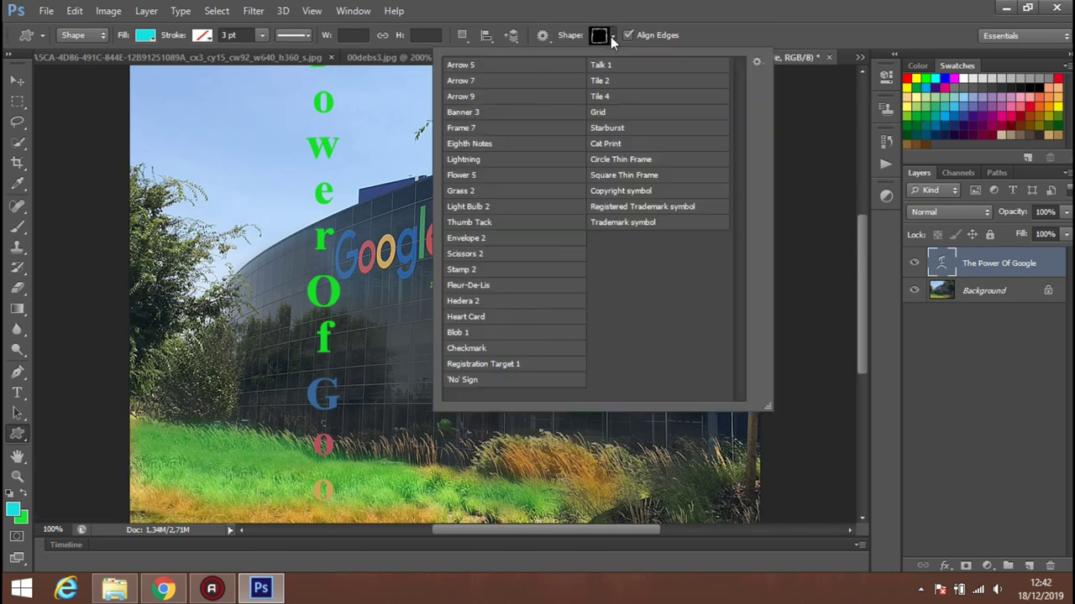
left_click(755, 59)
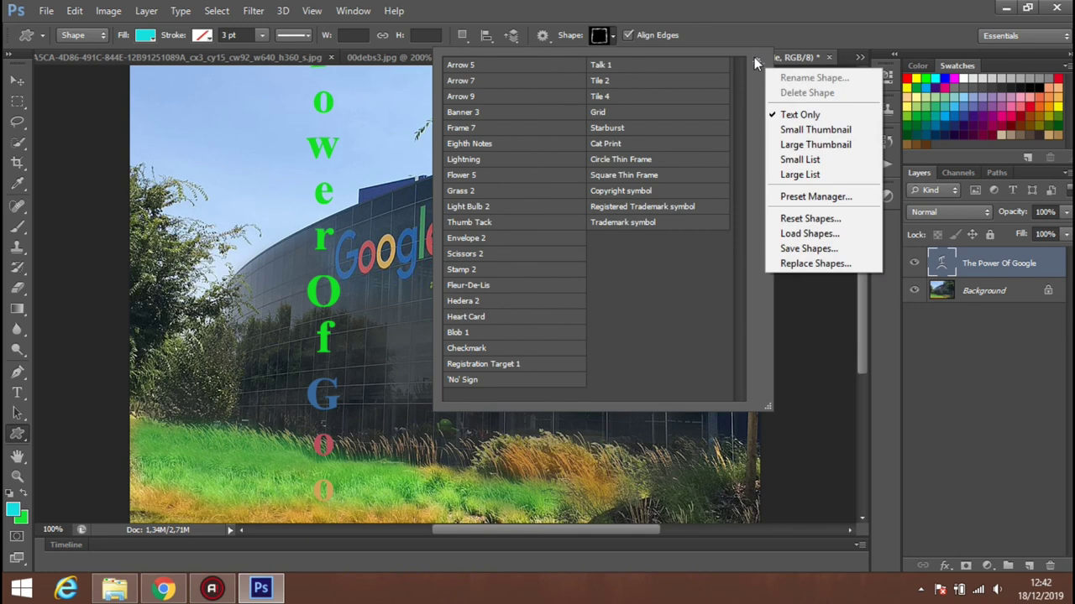
left_click(814, 146)
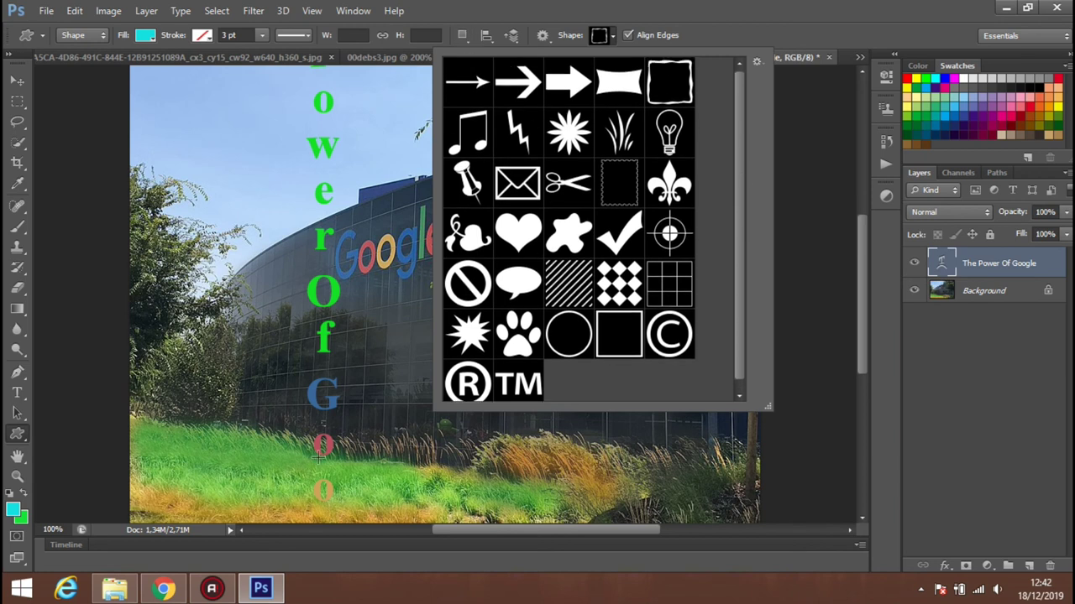
left_click(164, 589)
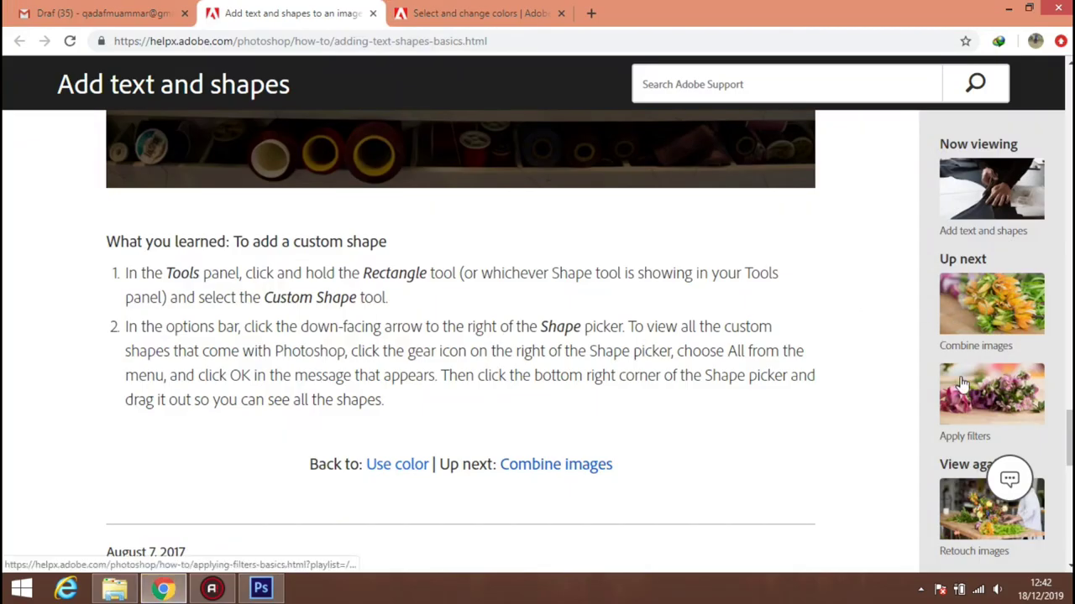
Scroll the help page up to 'What you learned: To create a shape', then go back to Photoshop.
scroll(1007, 410, "up", 1)
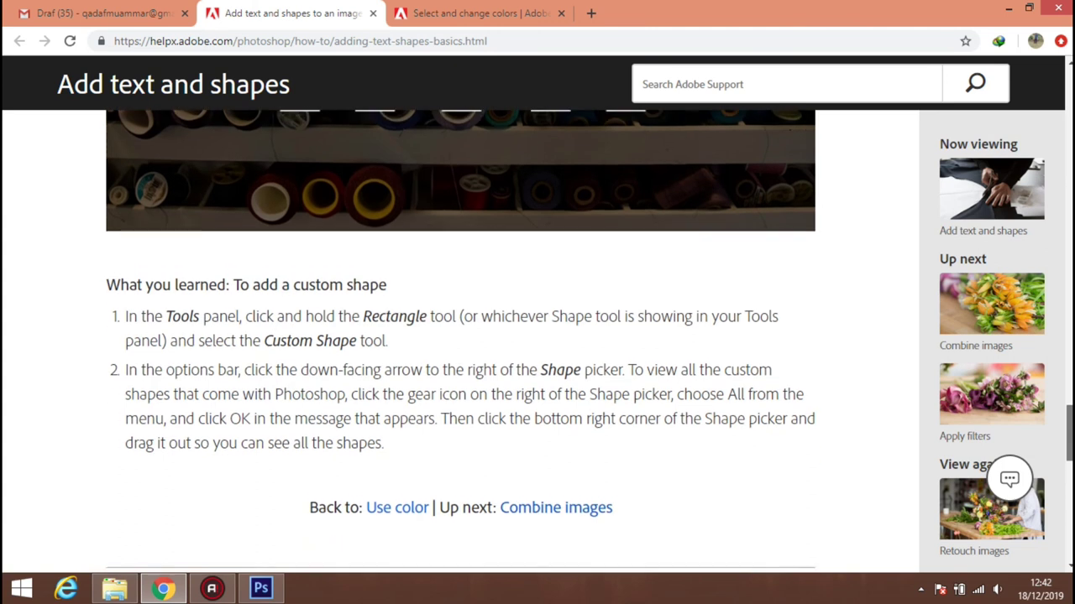
left_click_drag(1070, 428, 1070, 353)
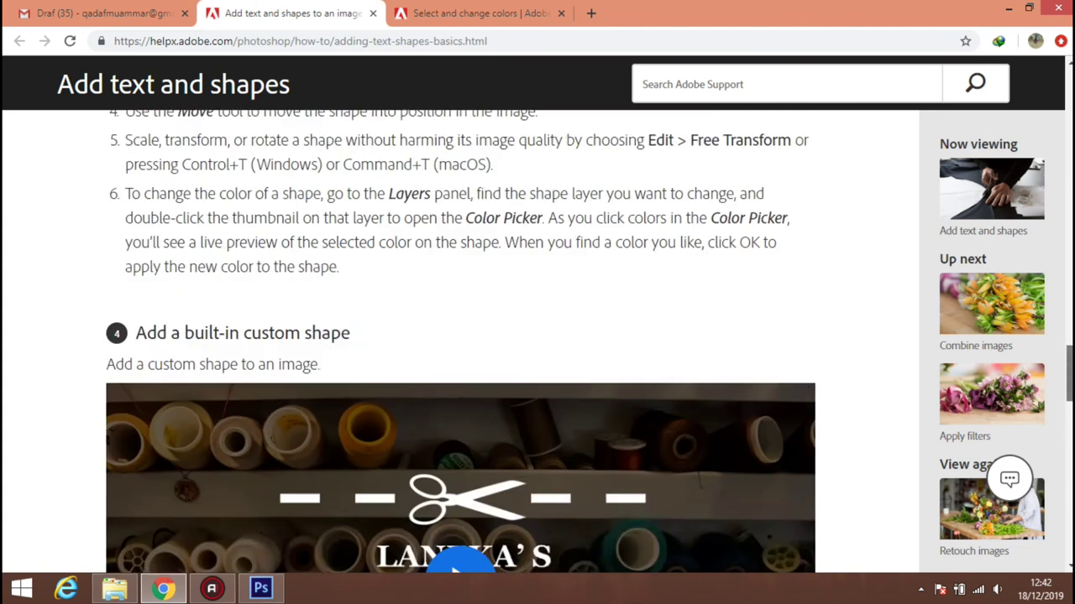
scroll(460, 336, "up", 3)
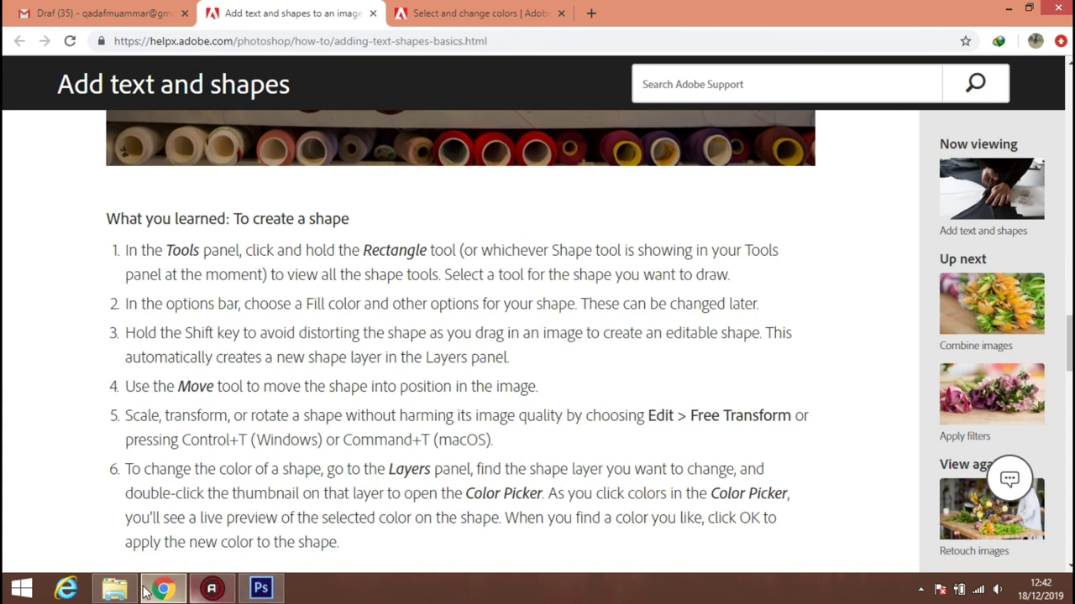
left_click(264, 592)
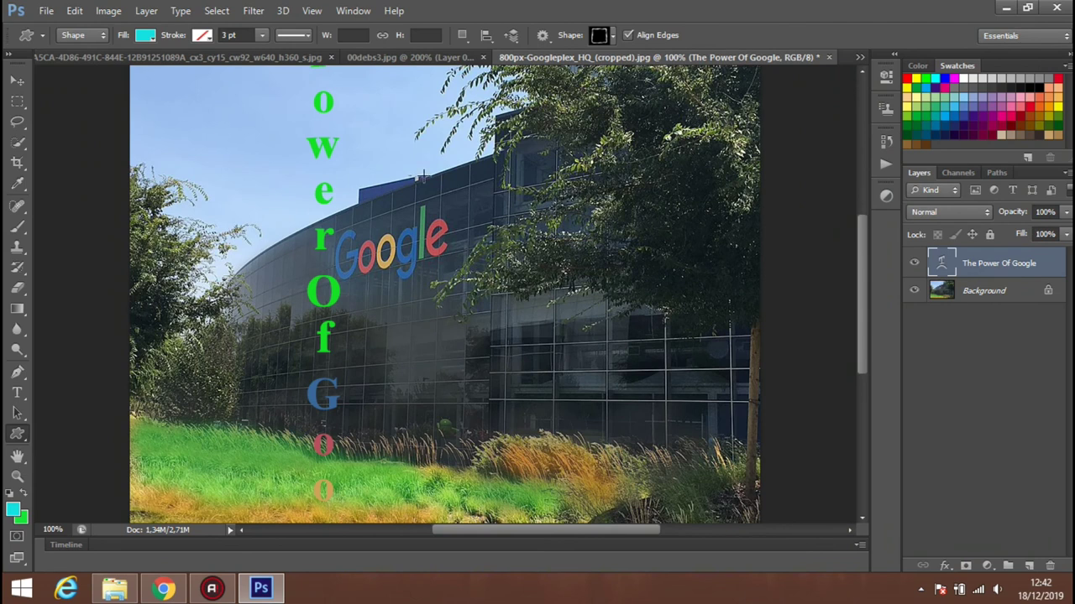
Choose the lightbulb custom shape and draw a trial cyan bulb on the photo.
left_click(612, 36)
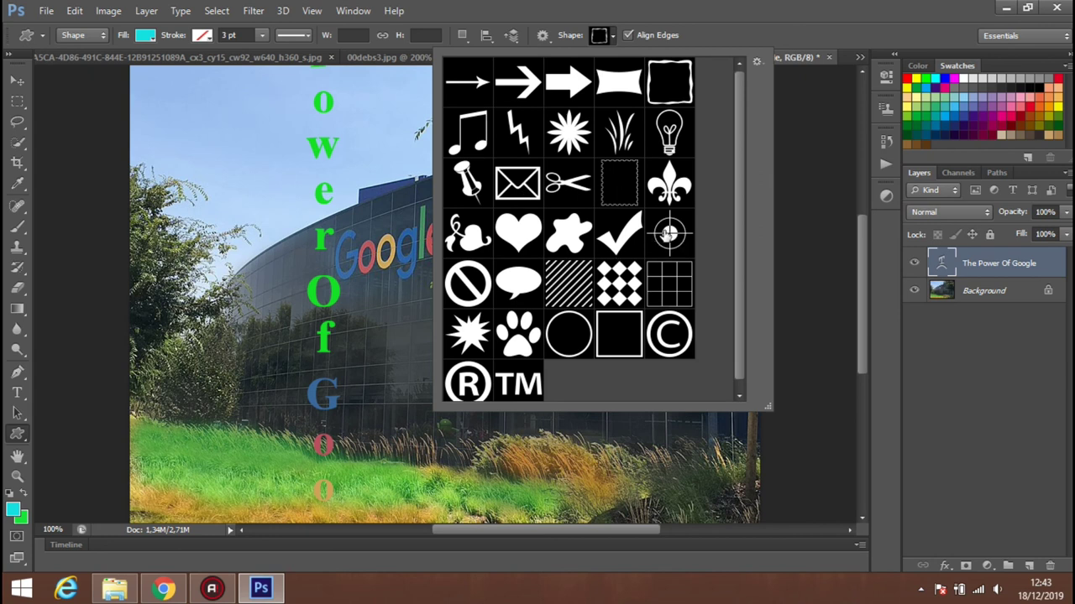
left_click(675, 141)
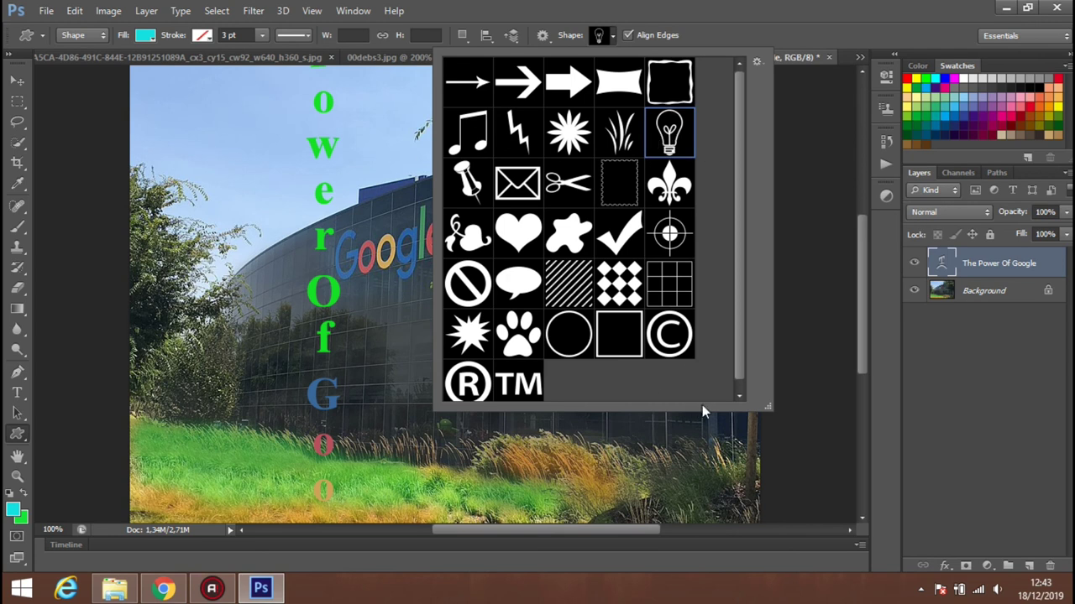
left_click(610, 35)
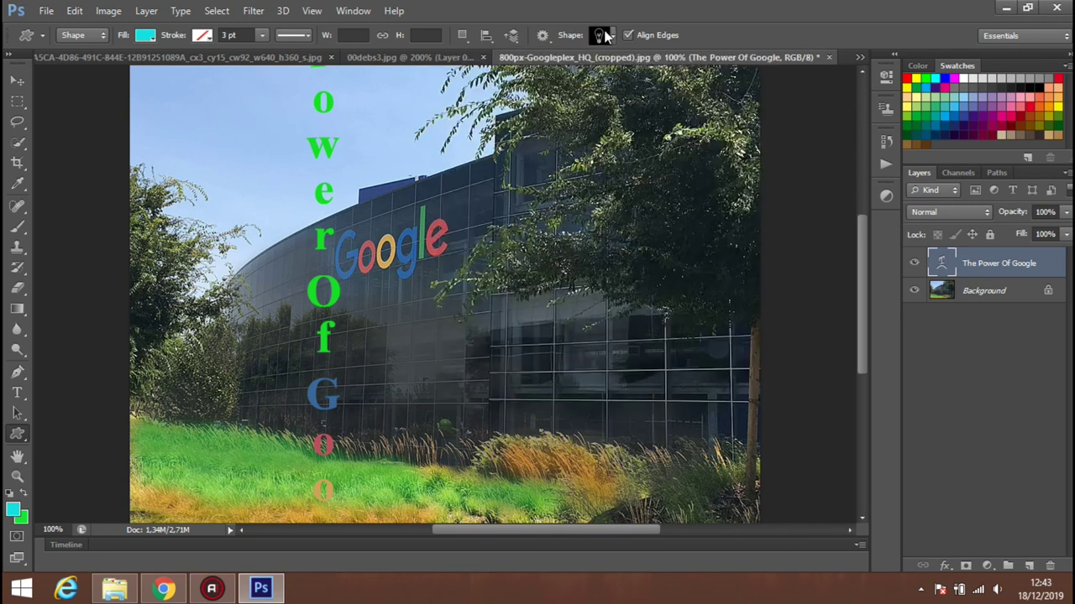
left_click_drag(499, 178, 663, 417)
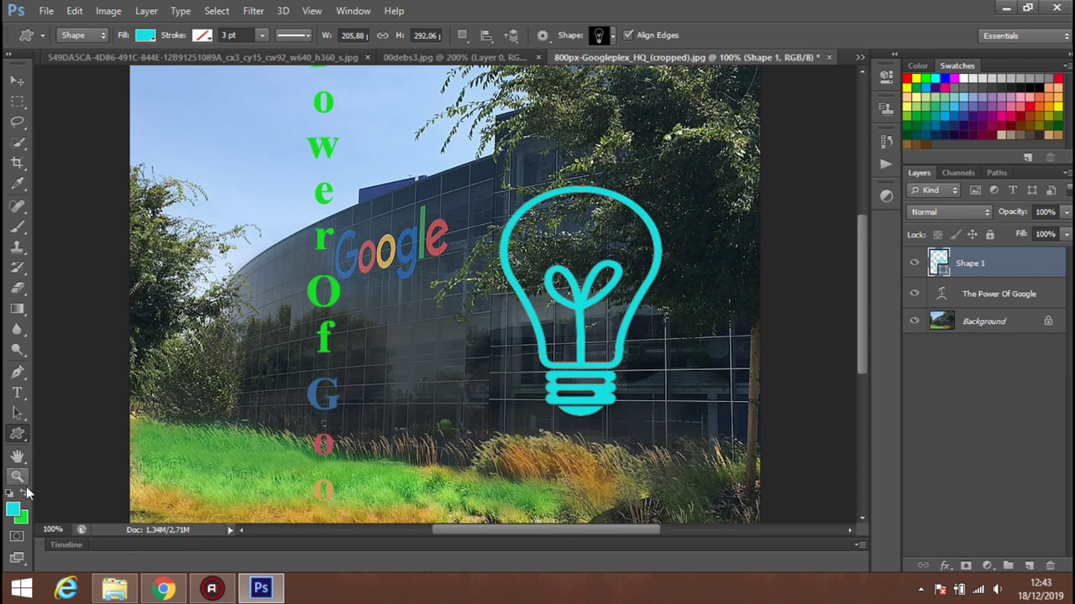
Undo the cyan bulb and set the foreground colour to dark red.
key("ctrl+z")
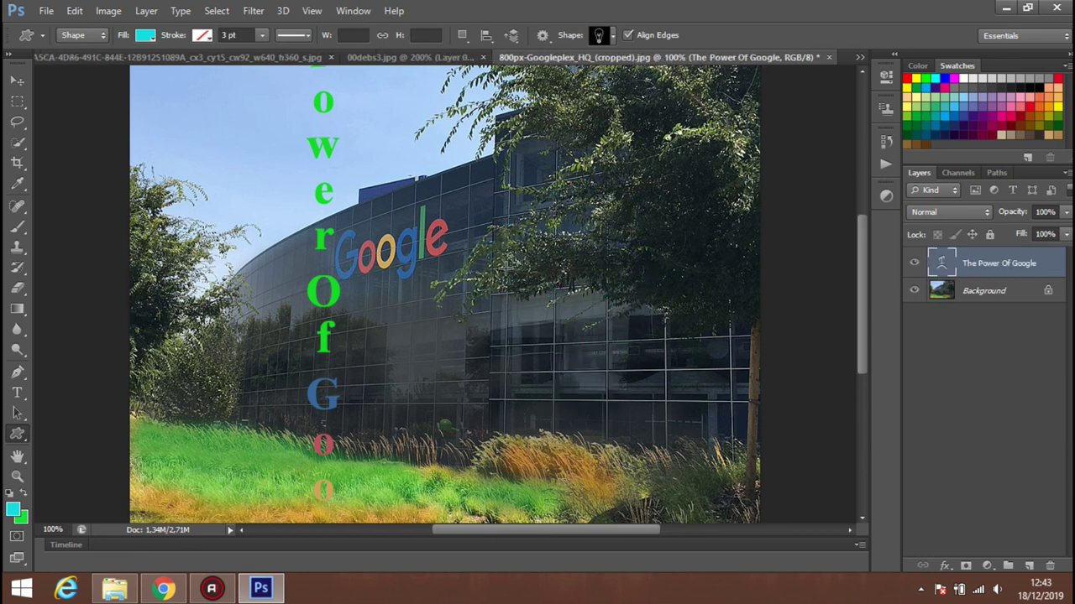
left_click(14, 509)
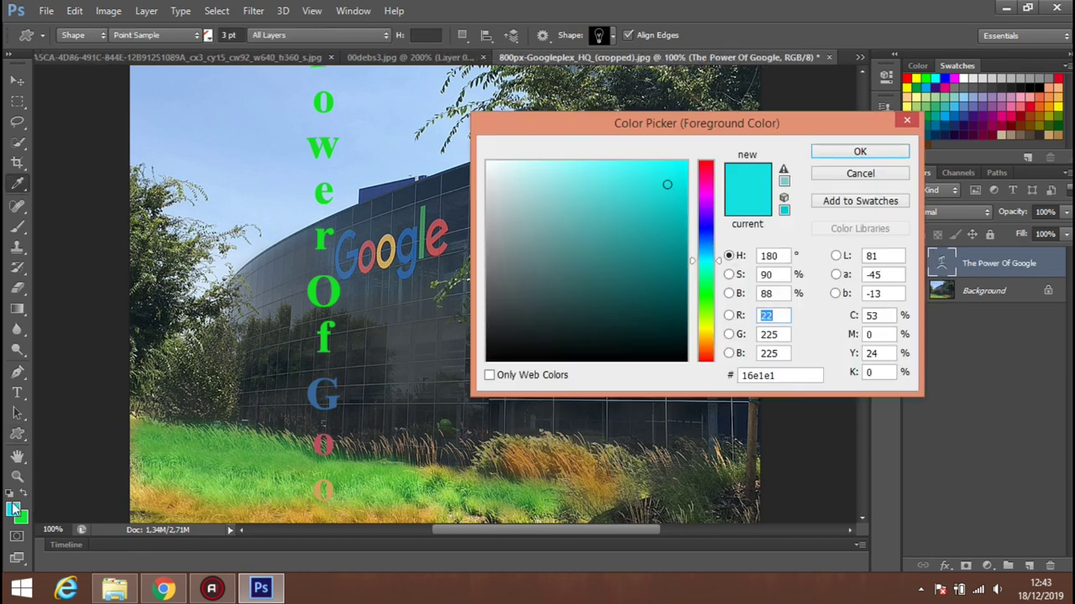
left_click(613, 278)
left_click(710, 304)
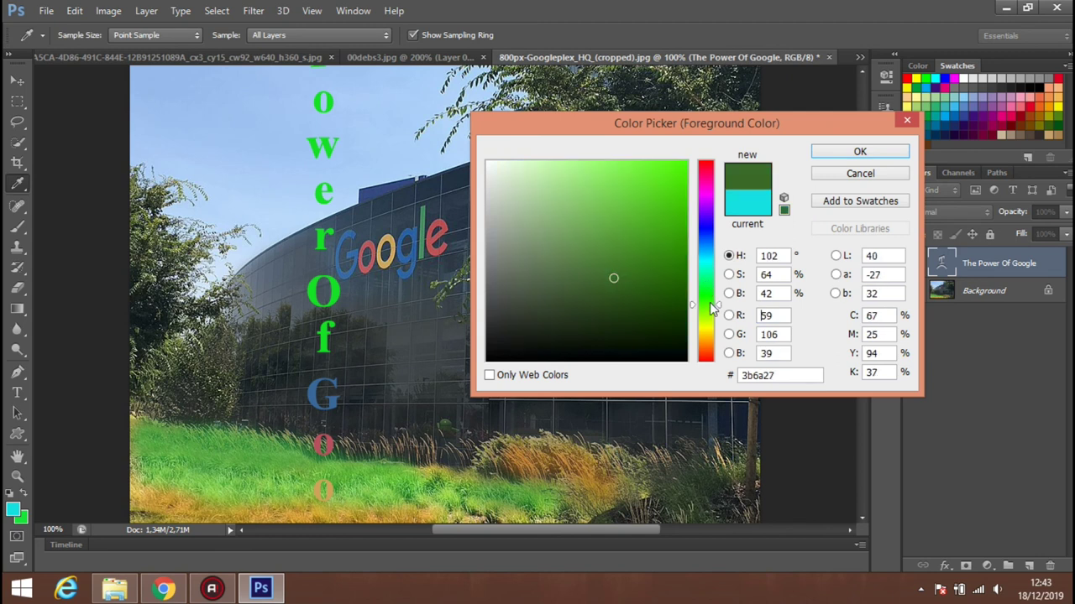
left_click(710, 164)
left_click(860, 152)
Draw a dark red lightbulb and move it up over the Google logo.
key("u")
mouse_move(441, 216)
left_mouse_down()
mouse_move(640, 426)
mouse_move(651, 458)
left_mouse_up()
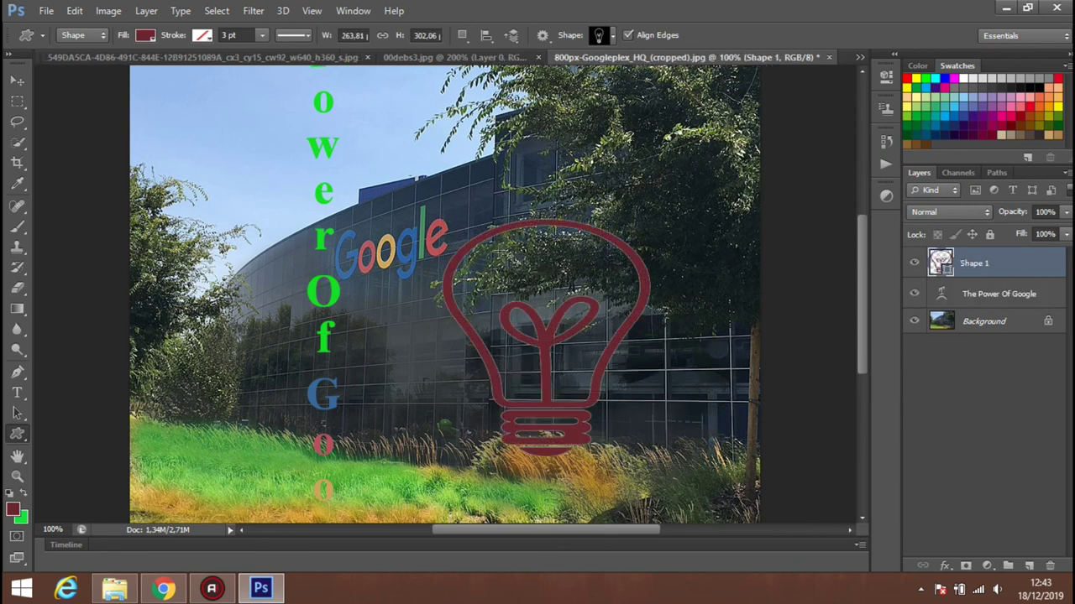
key("v")
mouse_move(555, 344)
left_mouse_down()
mouse_move(383, 250)
mouse_move(277, 244)
mouse_move(542, 248)
mouse_move(399, 248)
mouse_move(379, 217)
mouse_move(450, 242)
left_mouse_up()
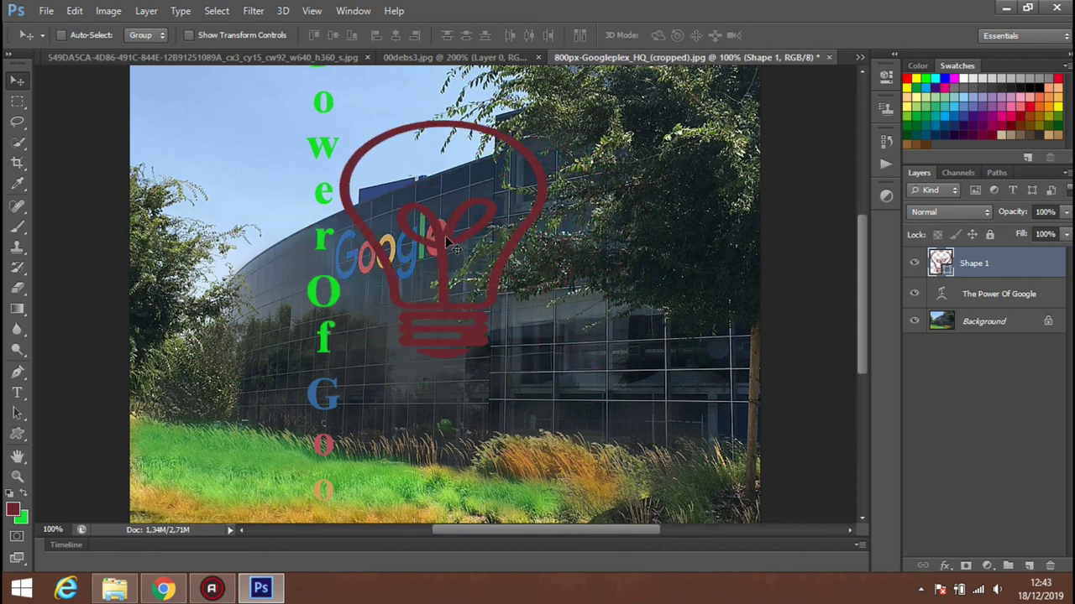
Try repeating the previous path transform, then undo it after it hides the lightbulb.
left_click(74, 10)
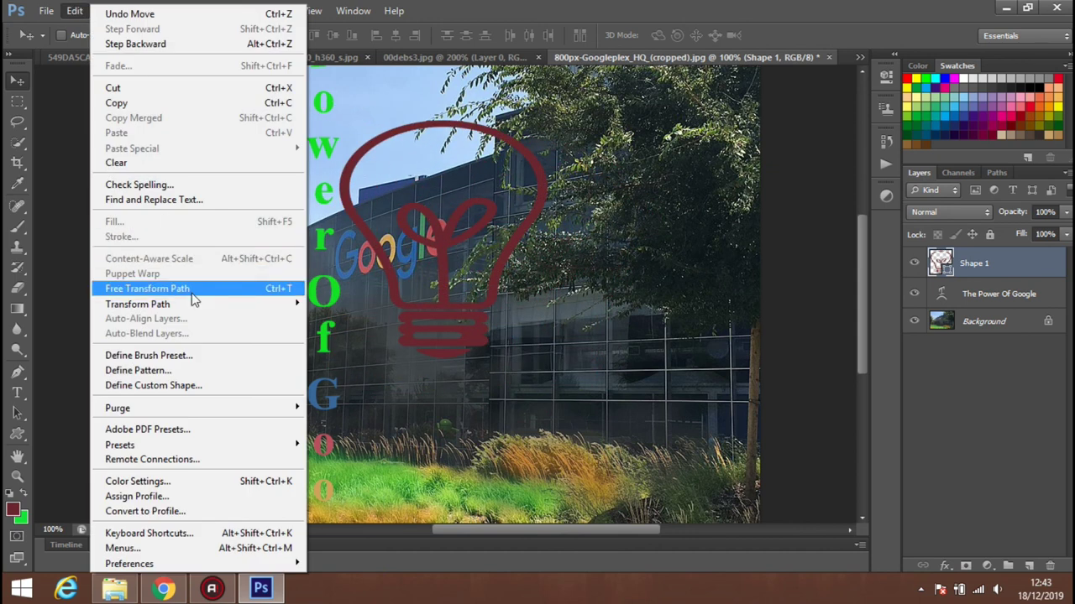
mouse_move(138, 304)
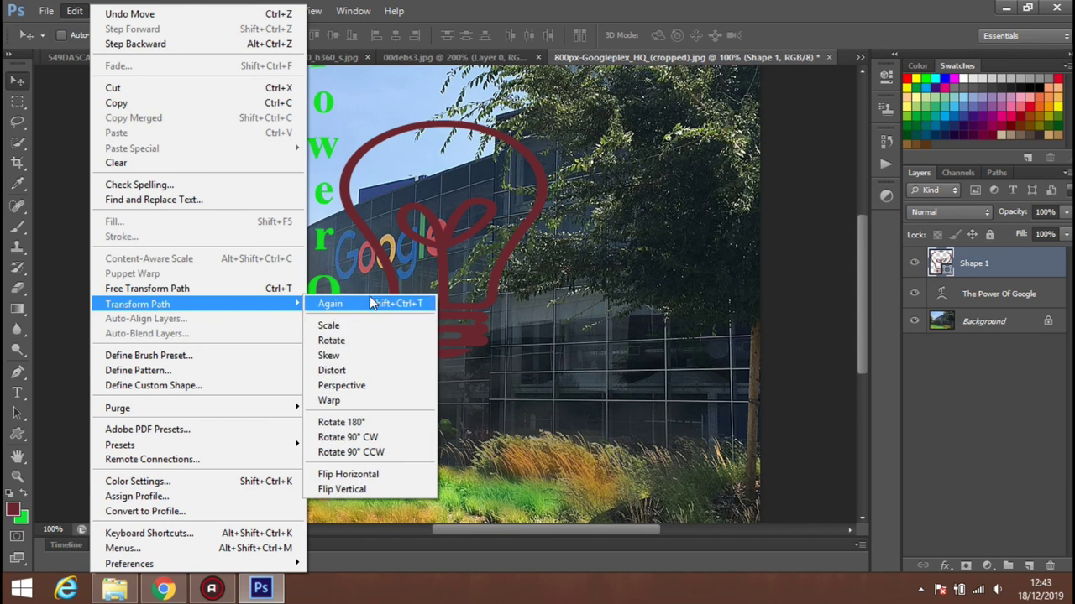
left_click(370, 298)
key("ctrl+z")
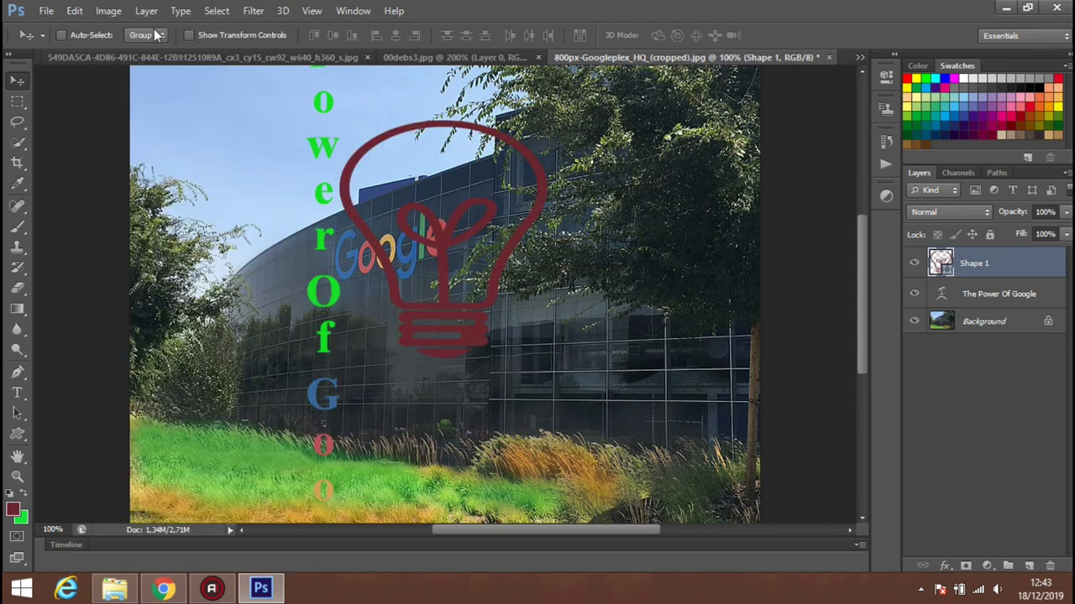
Free Transform the lightbulb, enlarging it and rotating it about 88° onto its side.
left_click(75, 10)
mouse_move(139, 304)
left_click(215, 289)
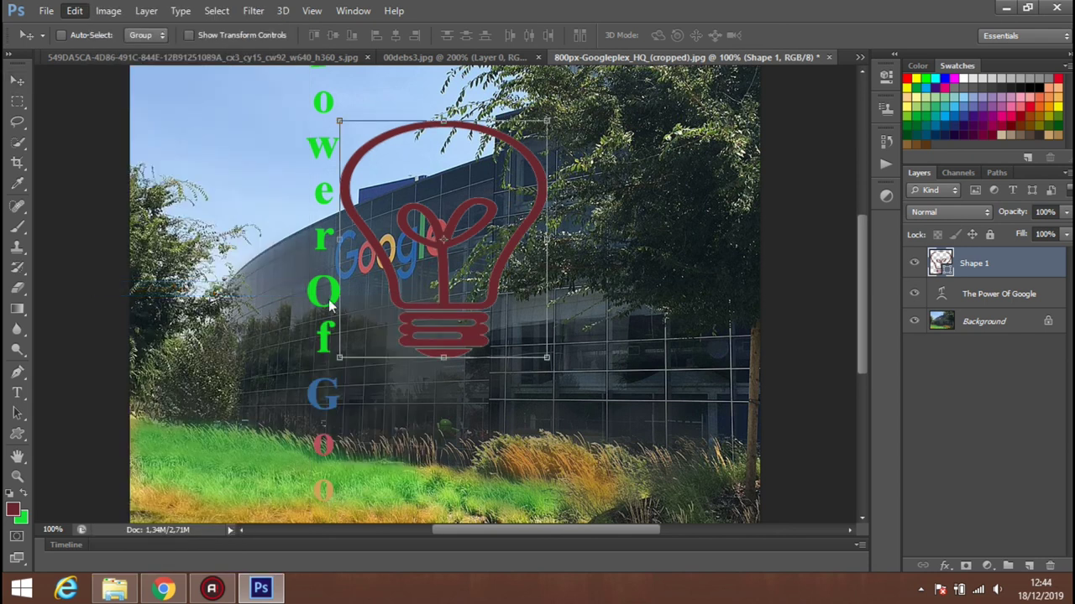
mouse_move(548, 358)
left_mouse_down()
mouse_move(570, 429)
mouse_move(590, 444)
left_mouse_up()
mouse_move(572, 284)
left_mouse_down()
mouse_move(436, 109)
mouse_move(632, 361)
left_mouse_up()
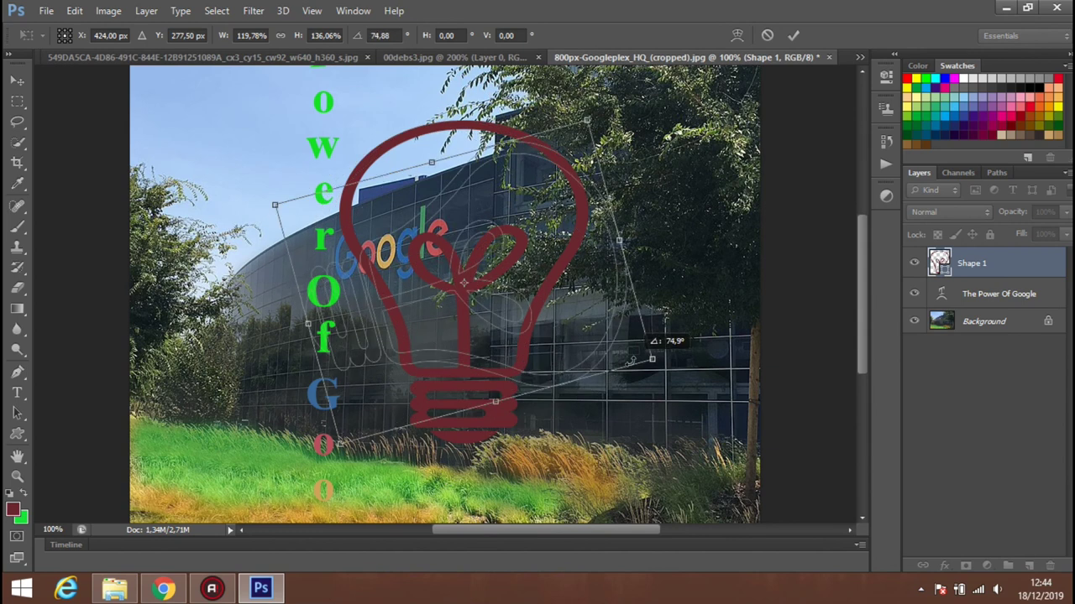
left_click_drag(631, 361, 621, 403)
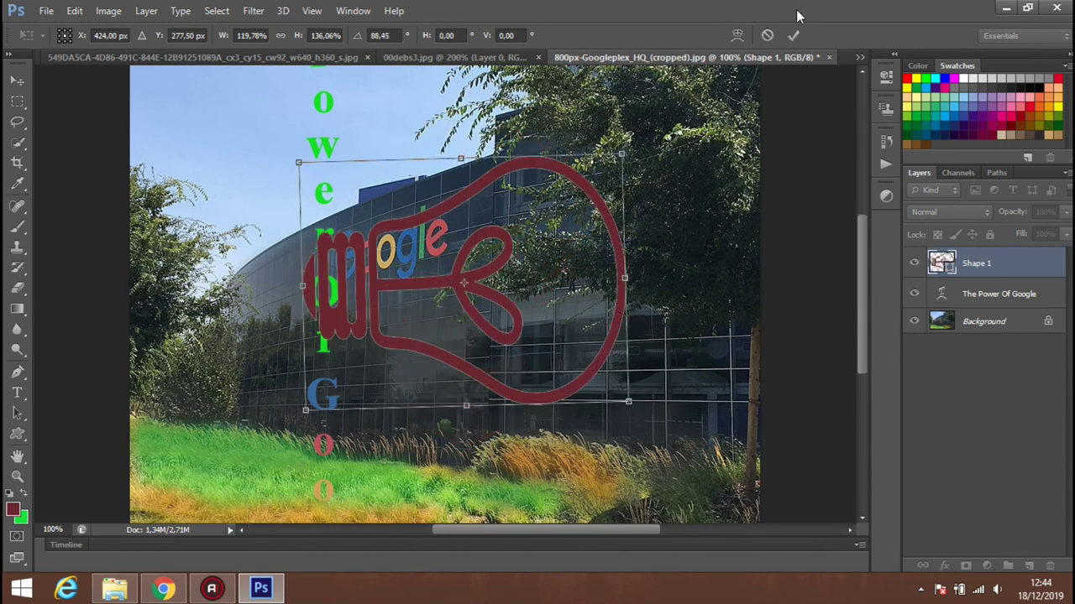